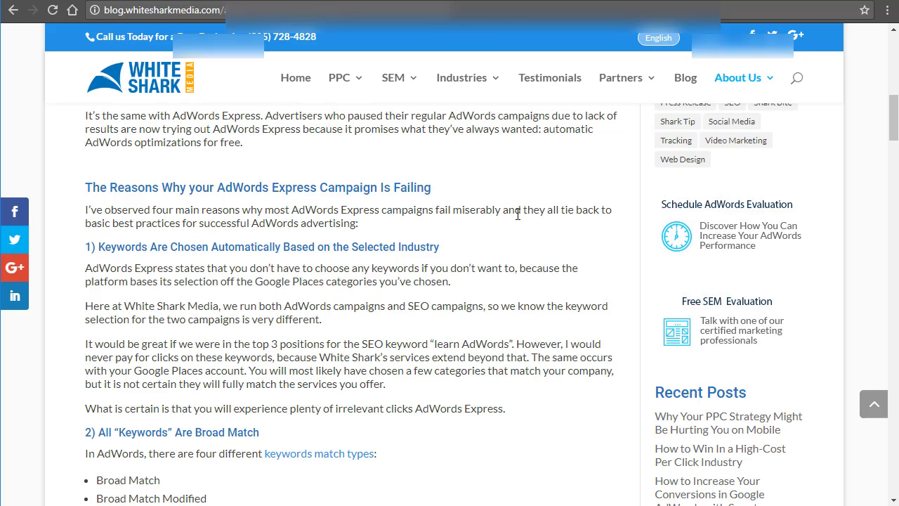
Read the article's four reasons why AdWords Express campaigns fail and its introduction on the official selling points.
scroll(517, 214, "up", 1)
scroll(517, 215, "down", 1)
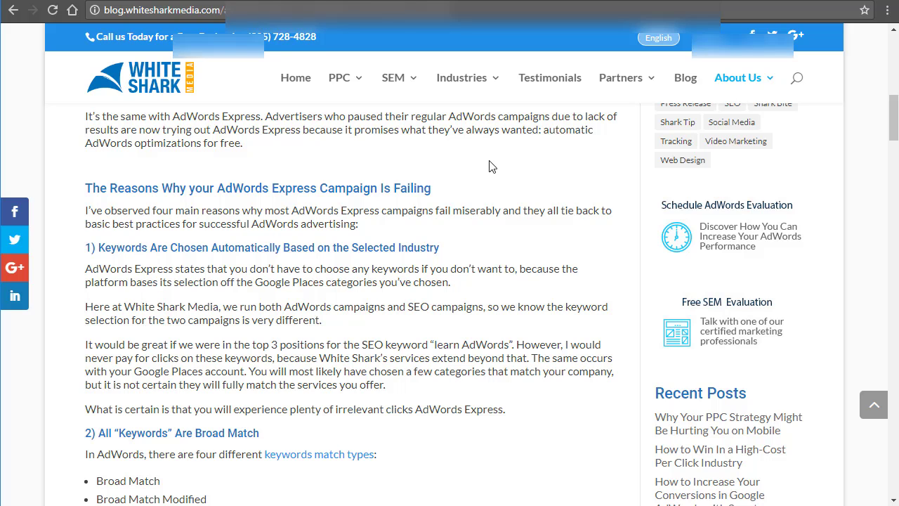
scroll(495, 168, "down", 1)
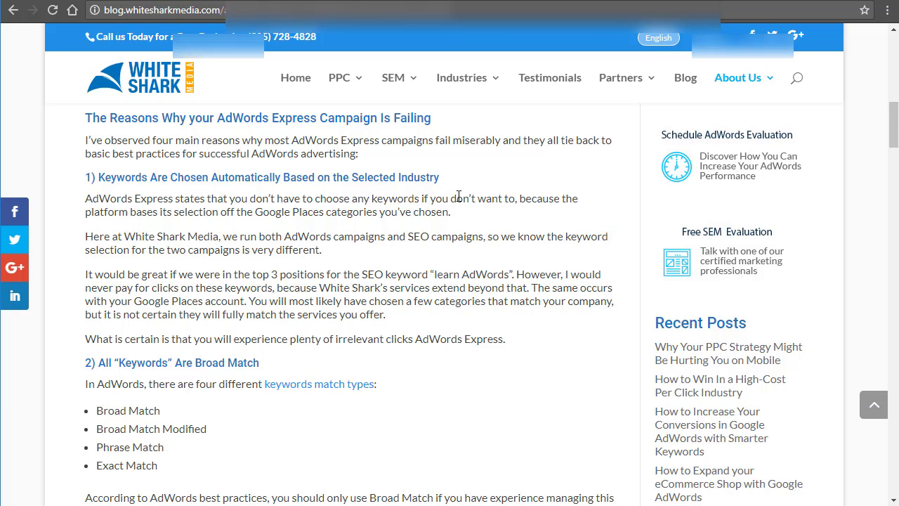
scroll(462, 214, "down", 2)
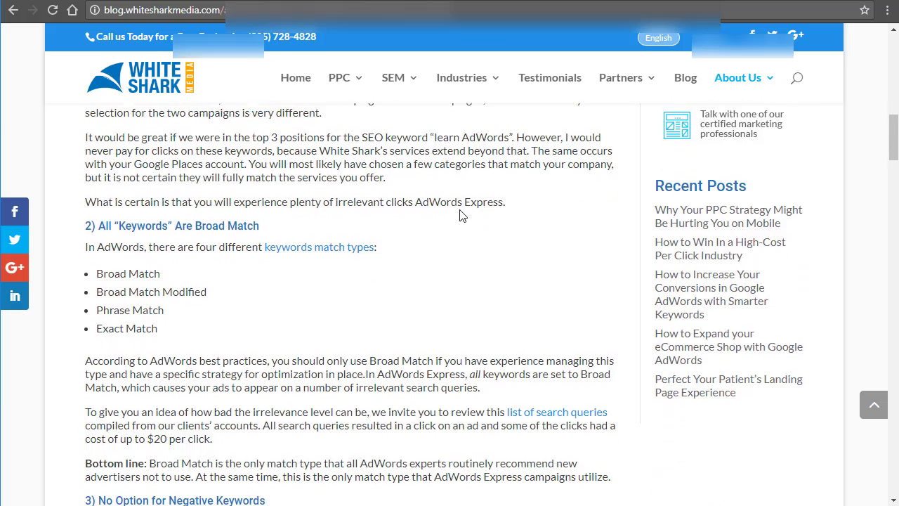
scroll(338, 170, "up", 1)
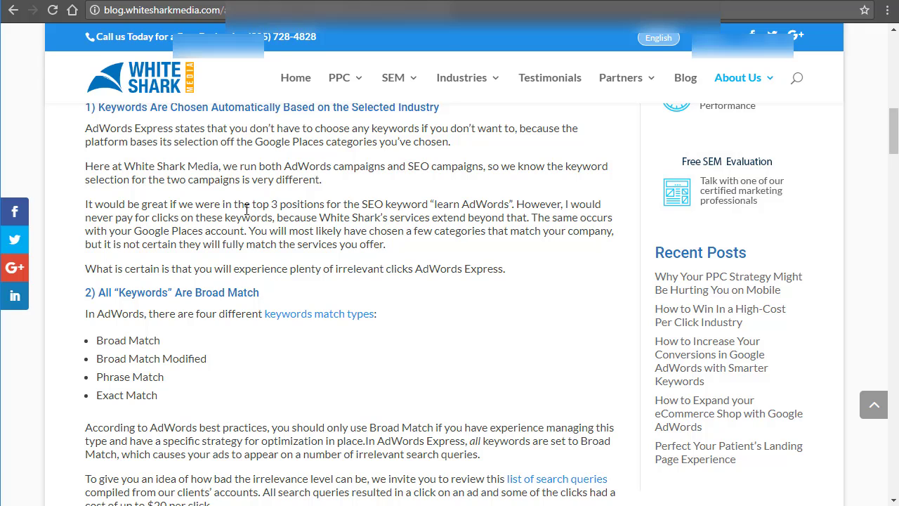
scroll(413, 359, "down", 1)
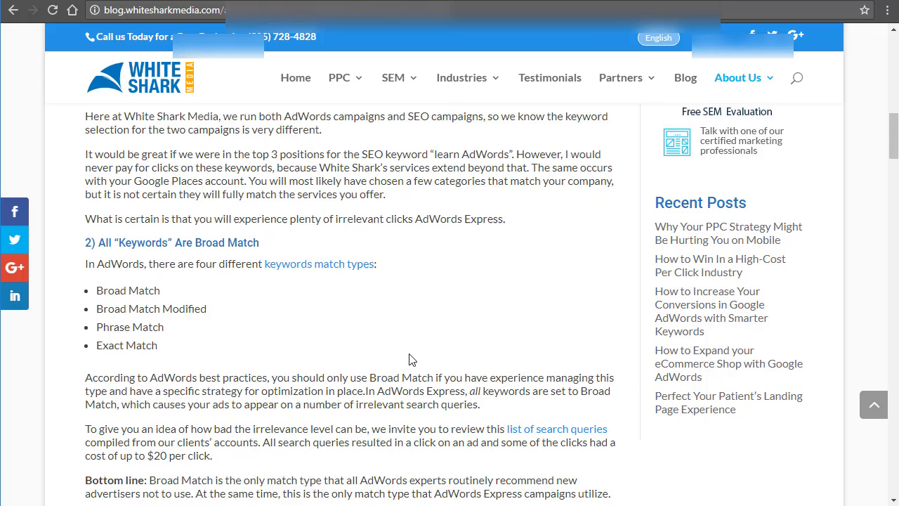
scroll(206, 288, "down", 1)
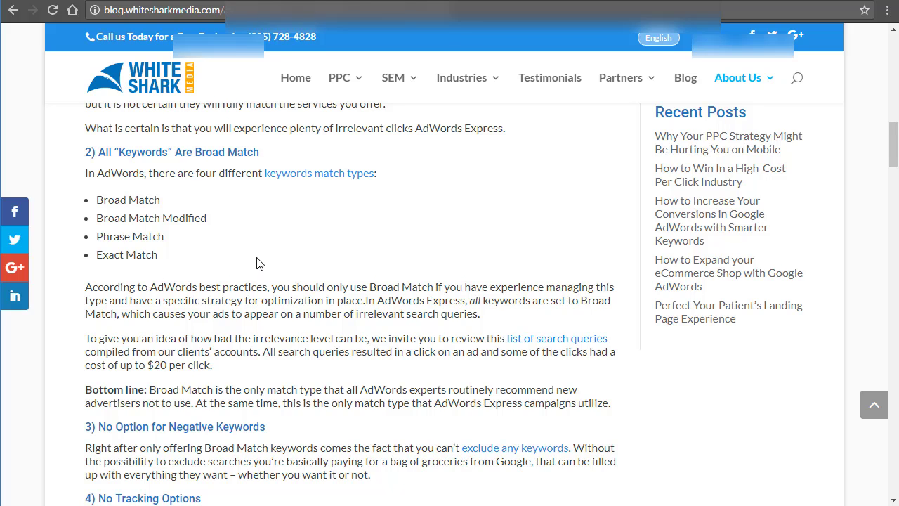
scroll(254, 261, "up", 1)
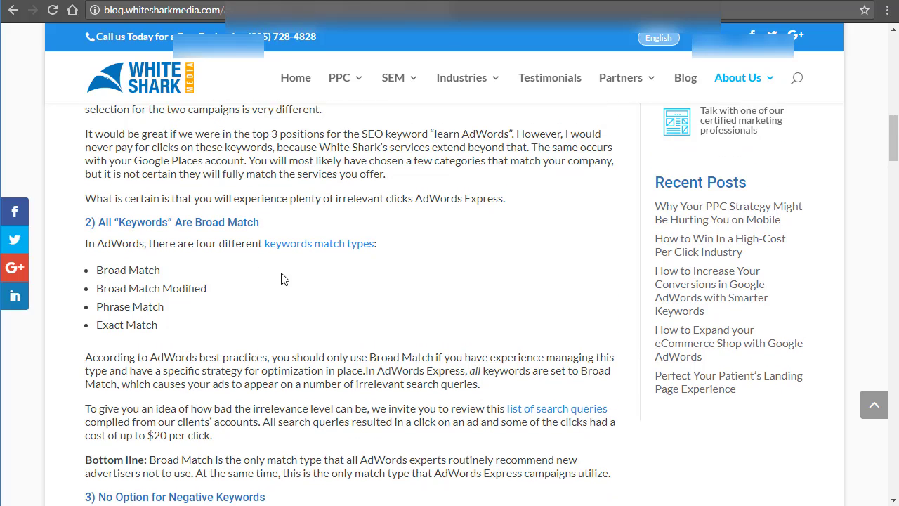
scroll(260, 280, "down", 1)
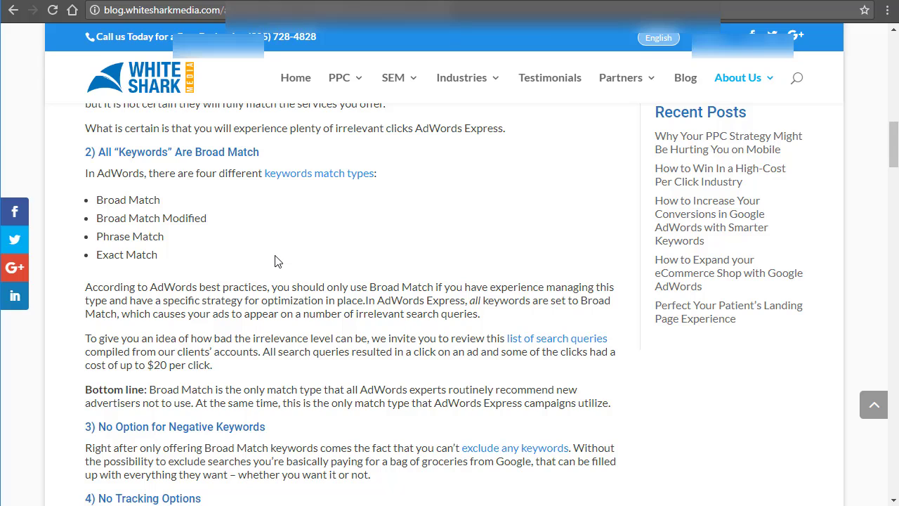
scroll(281, 260, "down", 2)
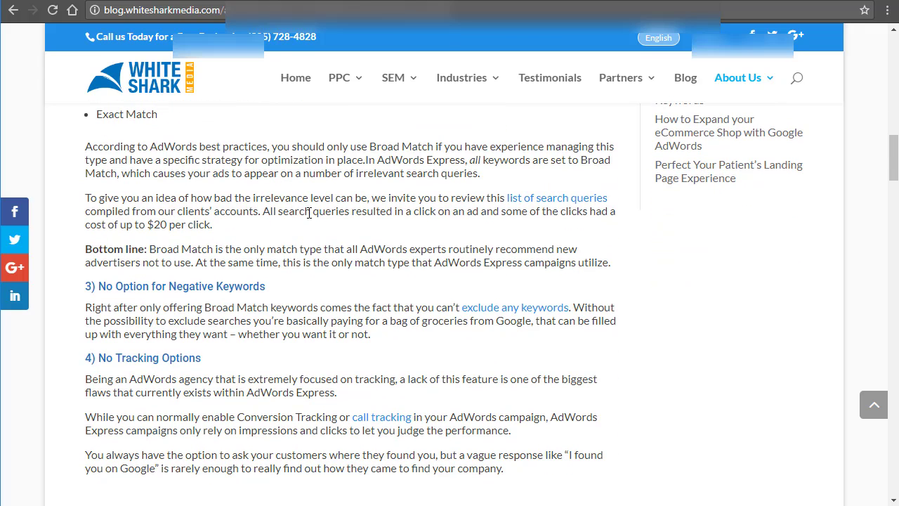
scroll(309, 212, "down", 2)
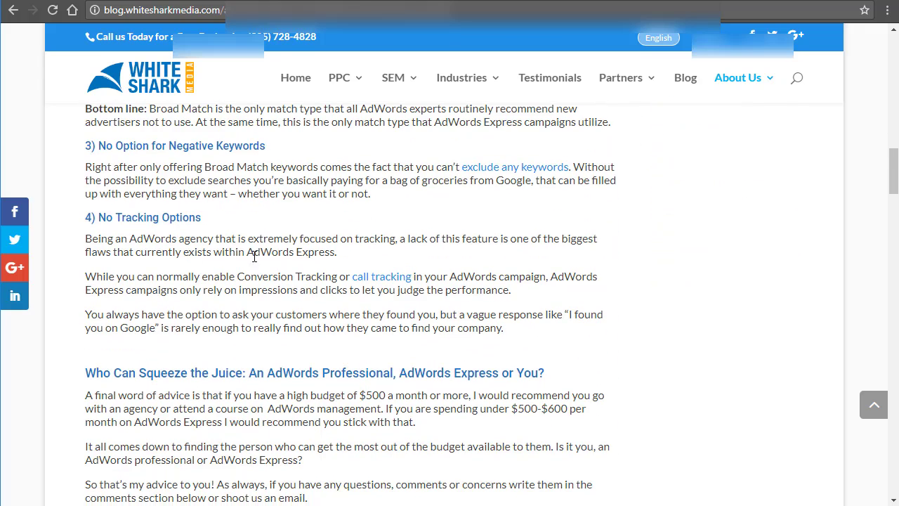
scroll(257, 246, "down", 1)
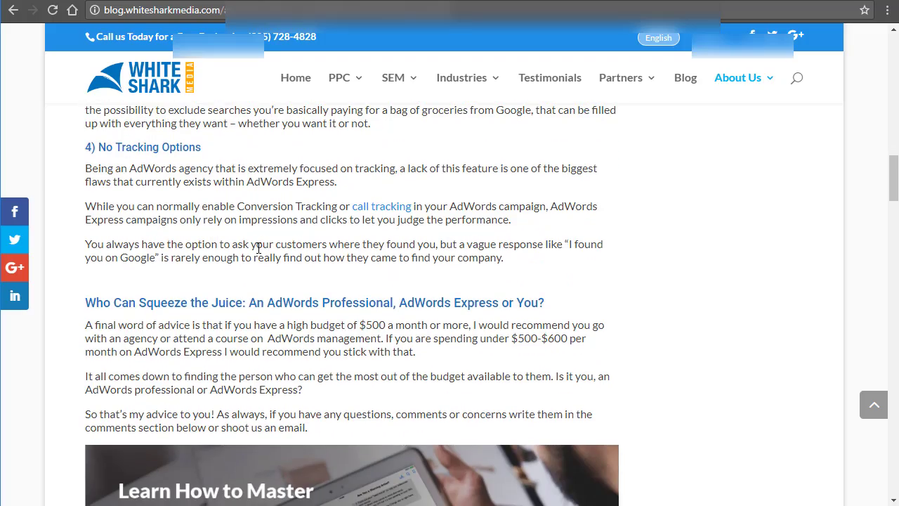
scroll(316, 258, "up", 8)
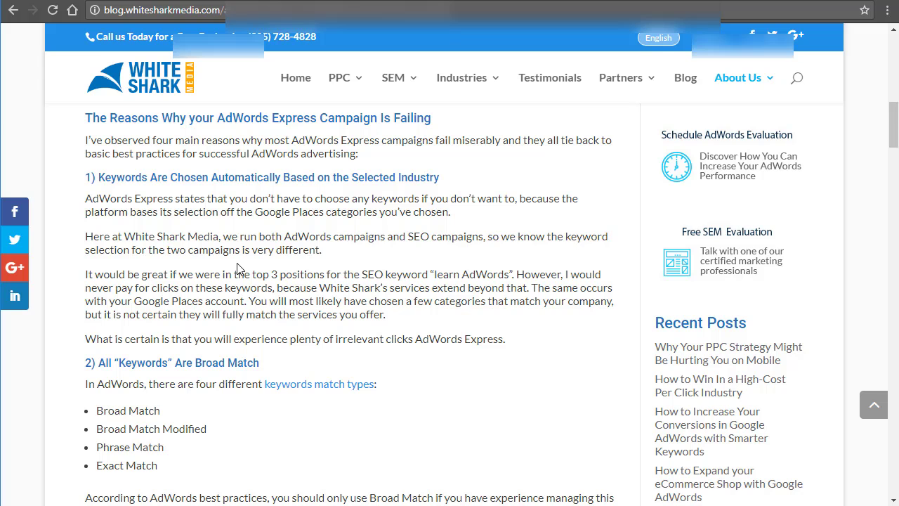
scroll(236, 268, "up", 1)
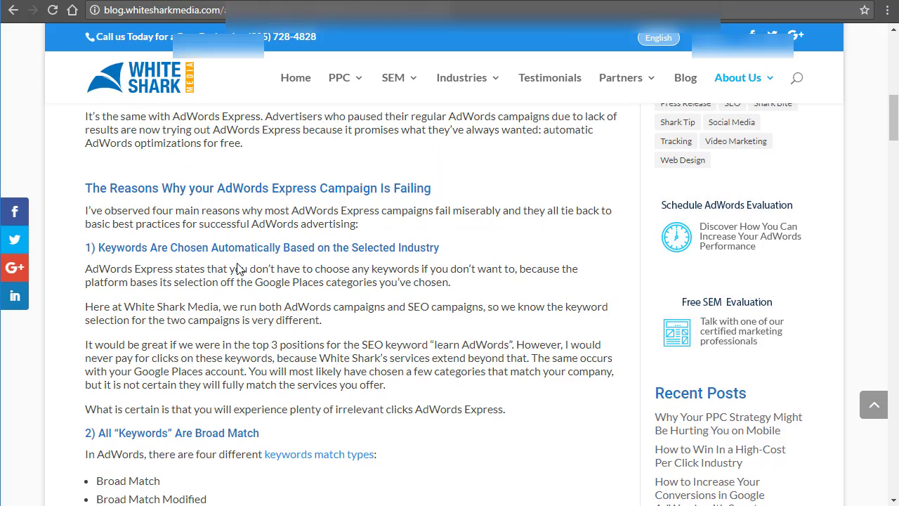
scroll(242, 303, "up", 1)
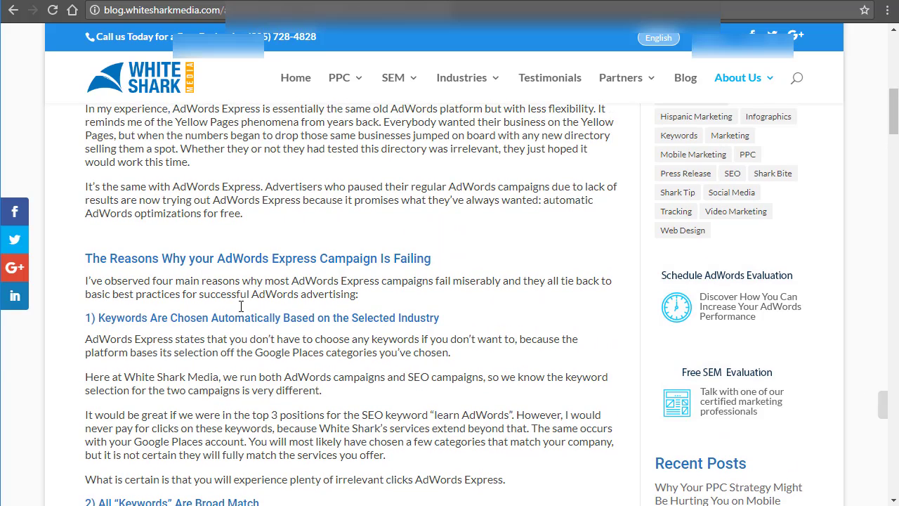
scroll(233, 315, "up", 1)
scroll(234, 315, "up", 2)
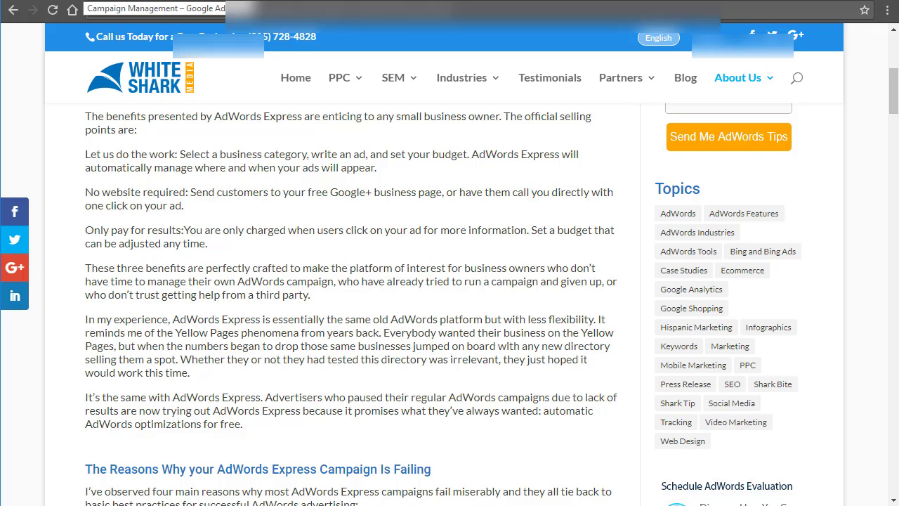
Switch to Google AdWords, show the campaign list for all campaigns and look over the types available for a new campaign.
left_click(83, 1)
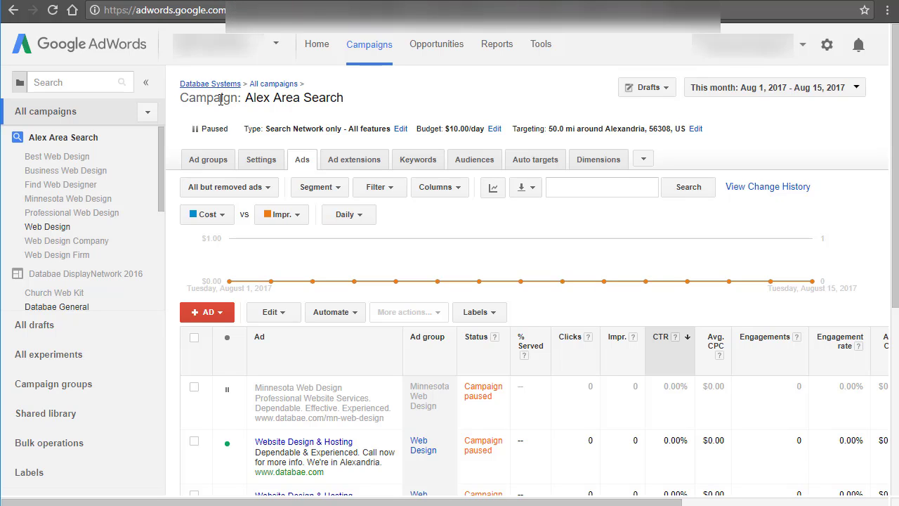
left_click(61, 113)
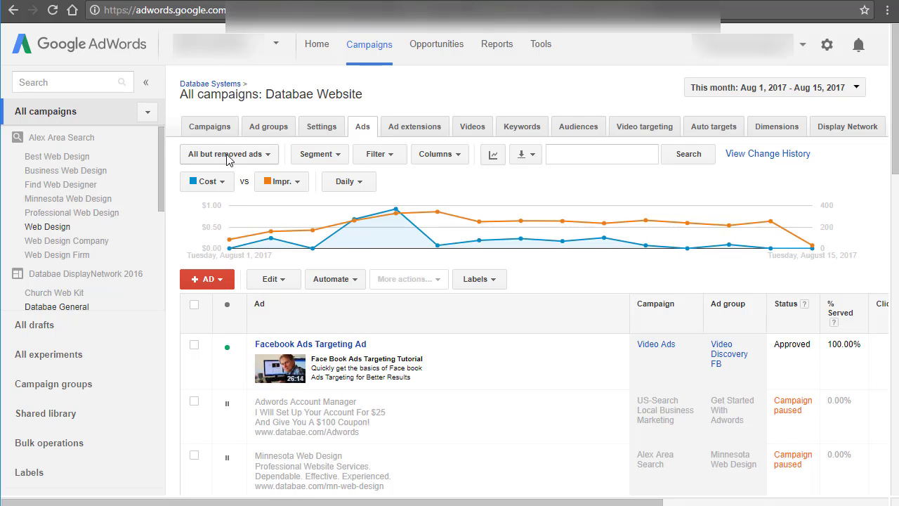
left_click(205, 128)
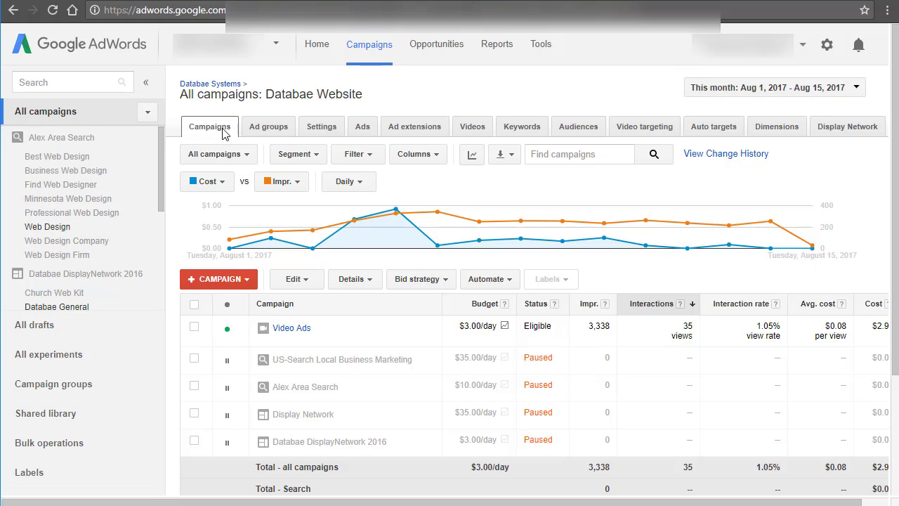
left_click(223, 281)
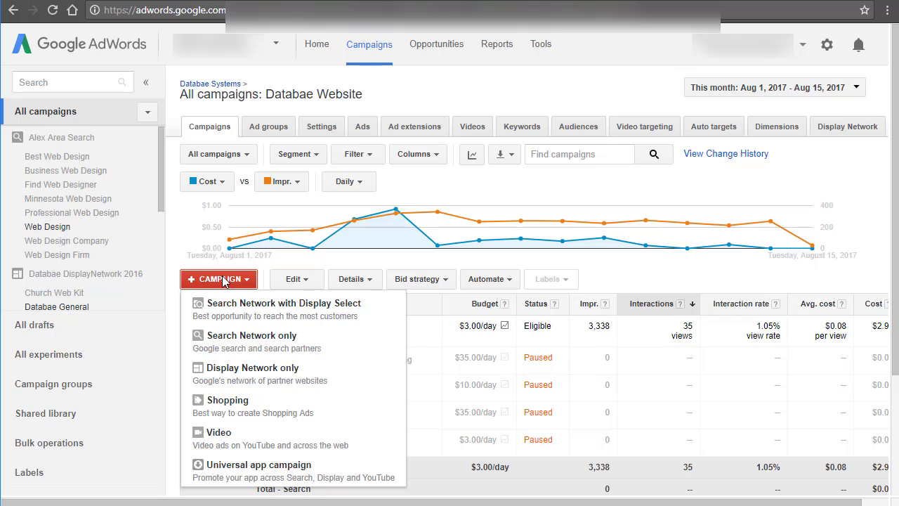
left_click(453, 88)
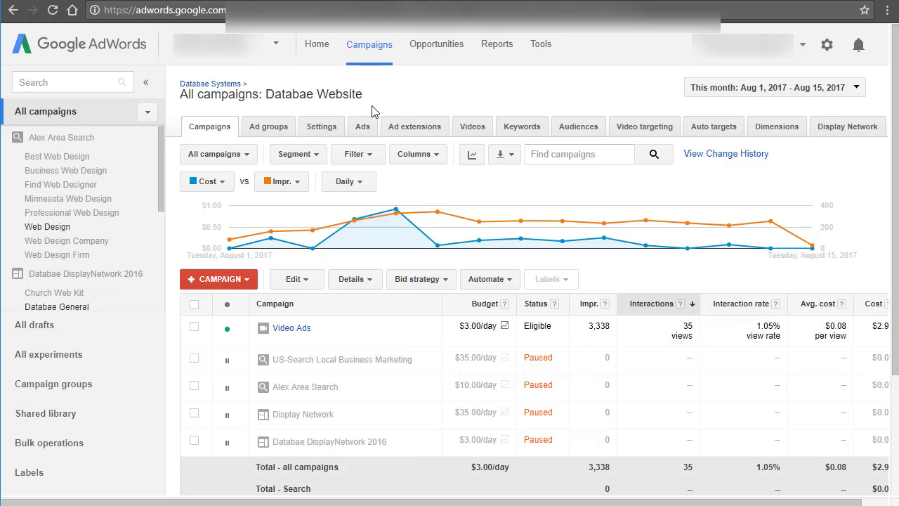
Open the Get Started With Adwords ad group from the ad group list and view its ads and ad extensions.
left_click(269, 132)
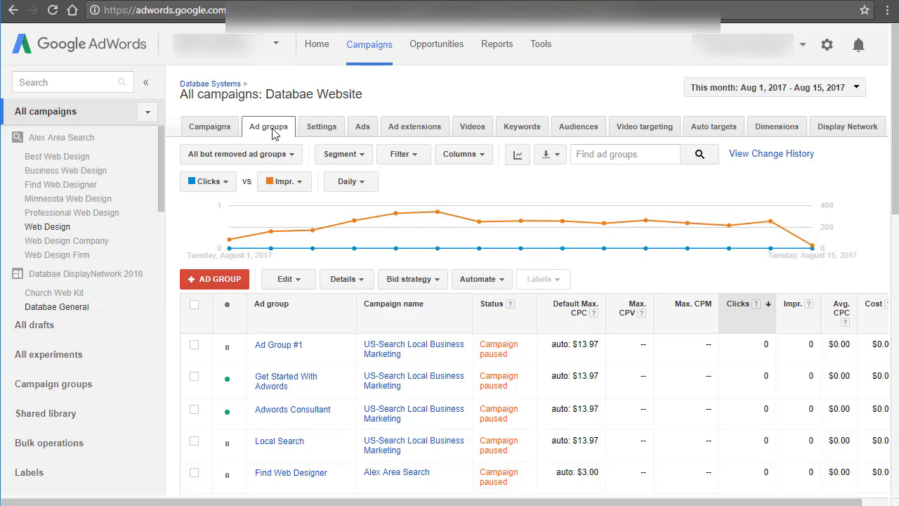
left_click(279, 381)
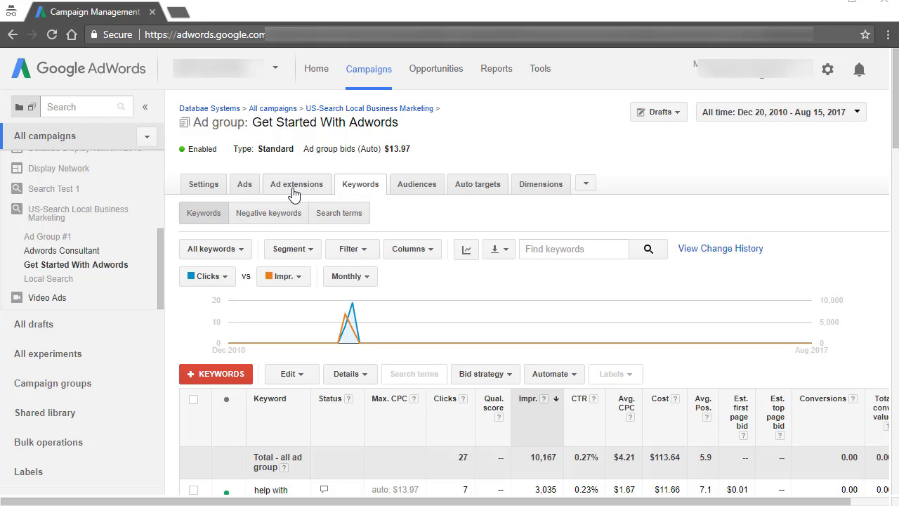
left_click(247, 188)
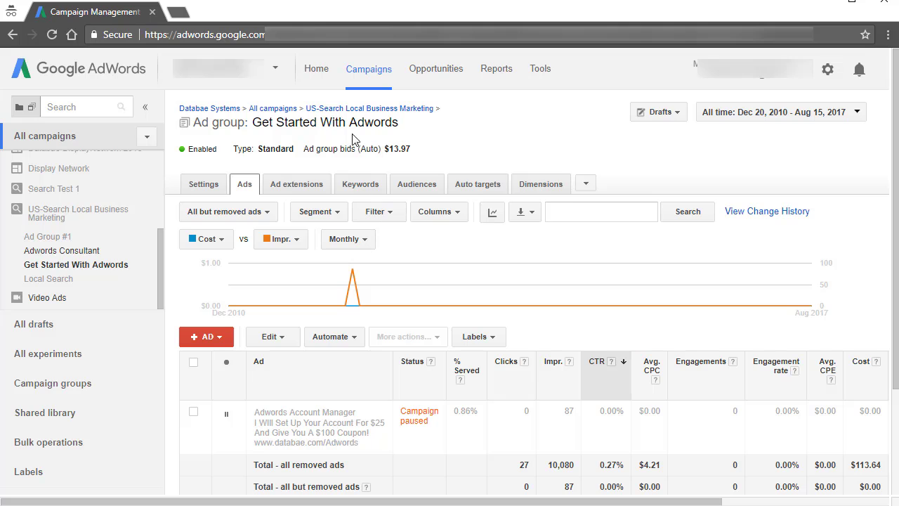
left_click(293, 191)
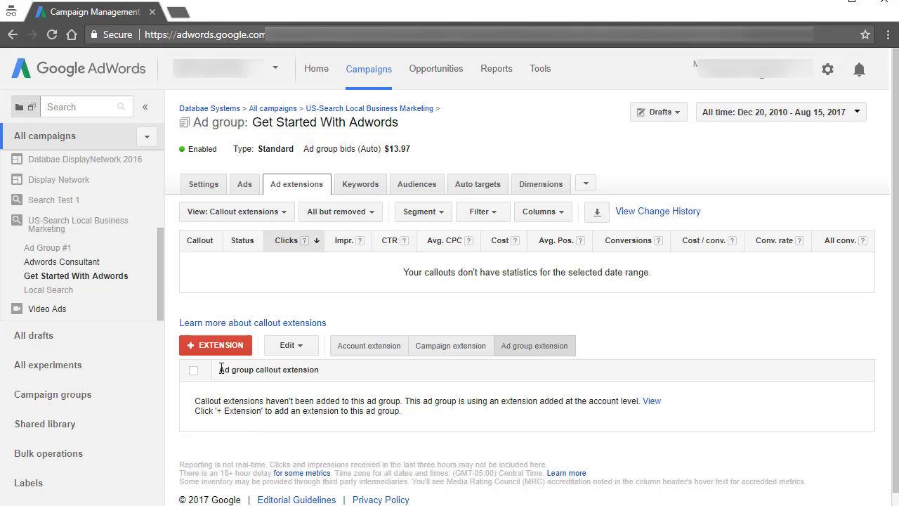
Show the keywords of the Get Started With Adwords ad group and review their performance figures.
left_click(359, 187)
scroll(442, 361, "down", 5)
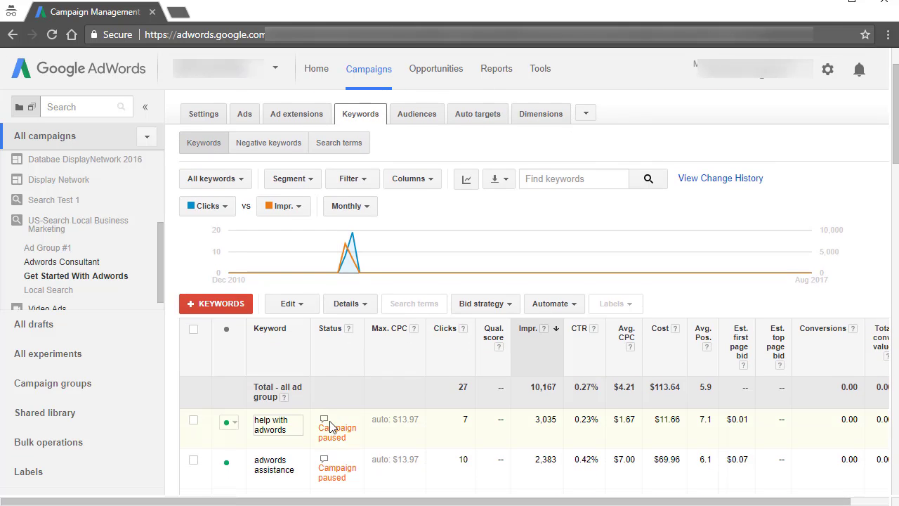
scroll(263, 321, "up", 5)
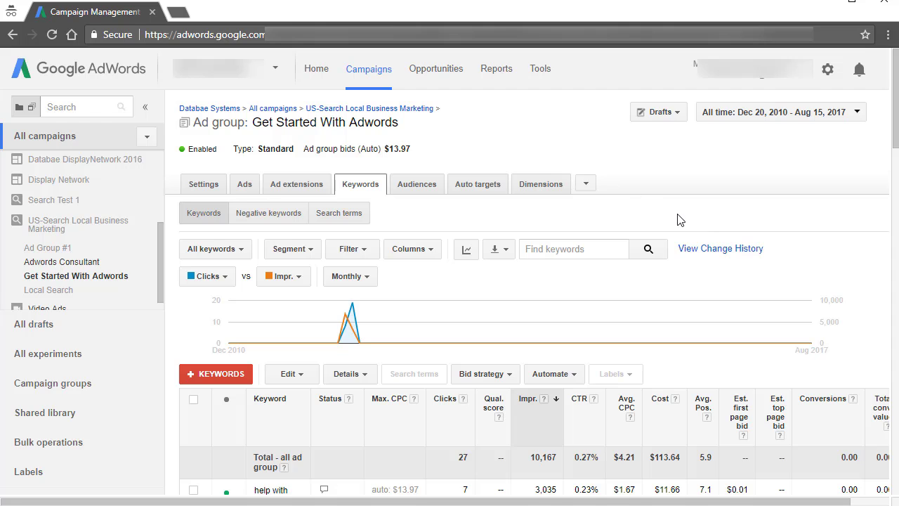
Start adding new keywords to the ad group and enter "dress shoes" as the first, broad match keyword.
scroll(678, 221, "down", 1)
left_click(217, 305)
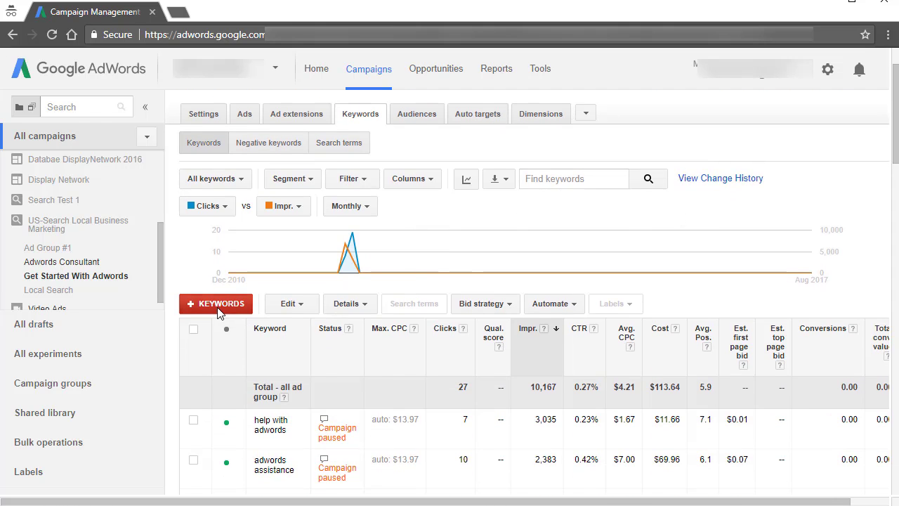
scroll(478, 334, "down", 5)
scroll(481, 331, "up", 4)
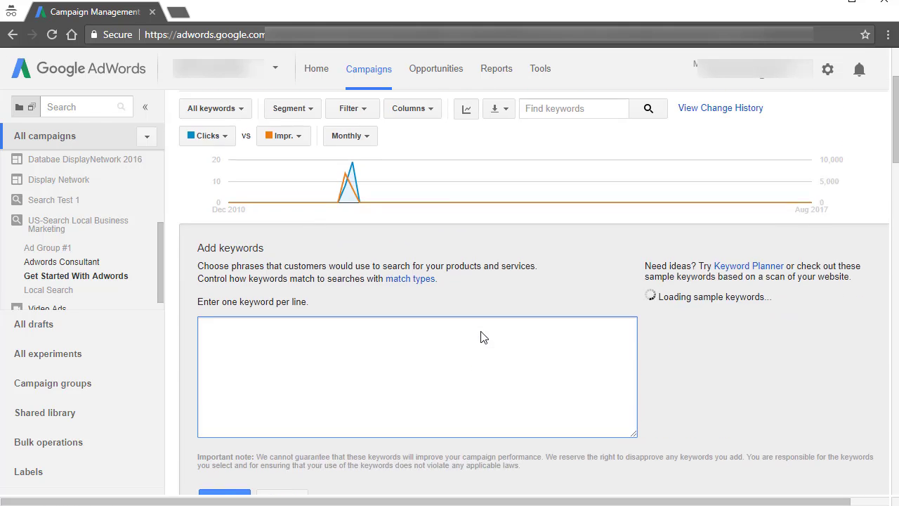
scroll(329, 335, "down", 2)
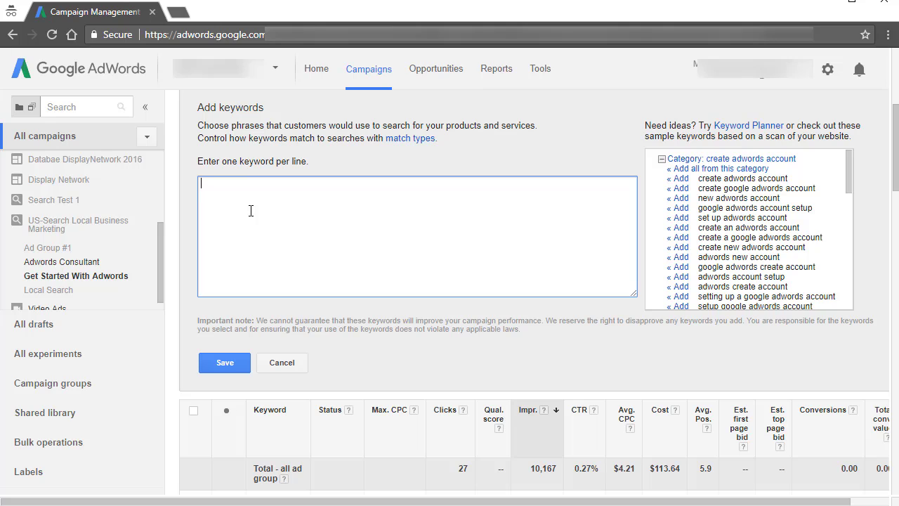
type("ccwboy")
key("ctrl+a")
type("dress sho")
Copy the dress shoes keyword onto two more lines, enclosing the second in quotation marks and the third in square brackets.
key("ctrl+a")
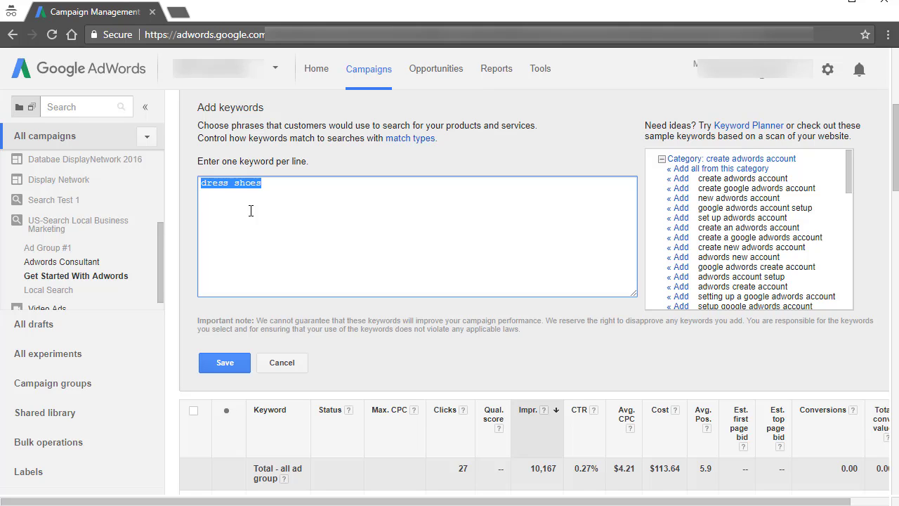
key("ctrl+c")
key("Right")
key("Return")
key("ctrl+v")
key("Return")
key("ctrl+v")
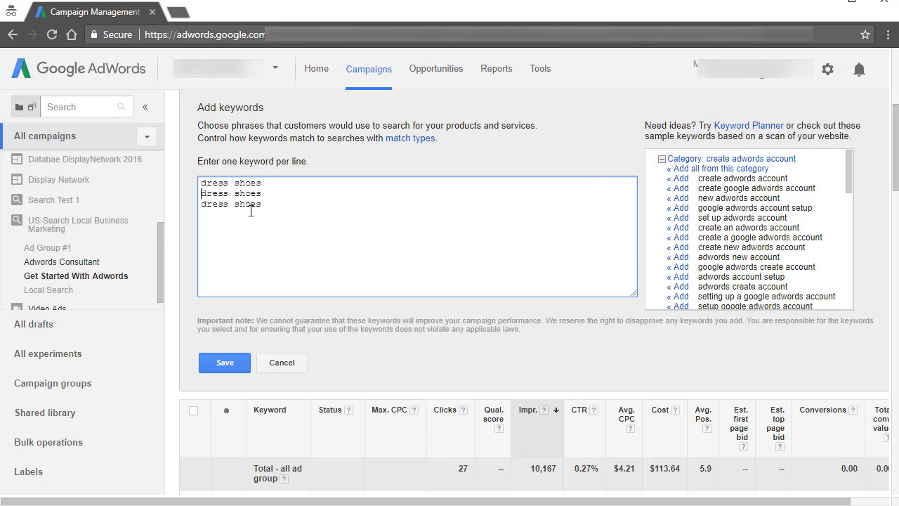
type("\"")
type("[")
Highlight the bracketed [dress shoes] line and the plain dress shoes line in turn to compare exact and broad match.
left_click_drag(203, 205, 279, 206)
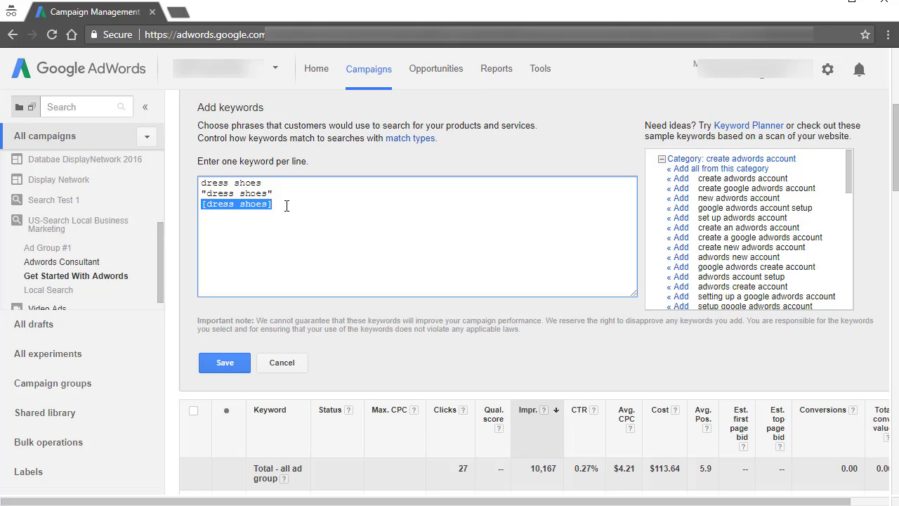
left_click(283, 208)
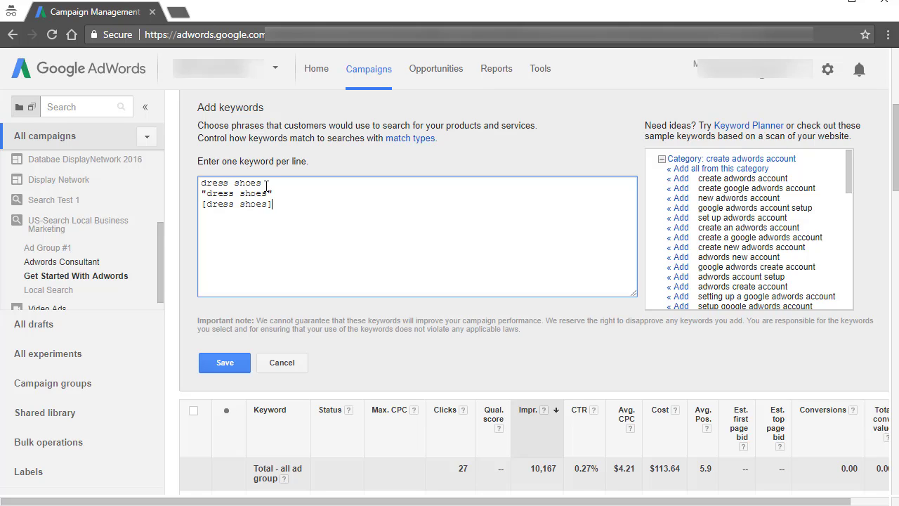
left_click_drag(264, 184, 203, 186)
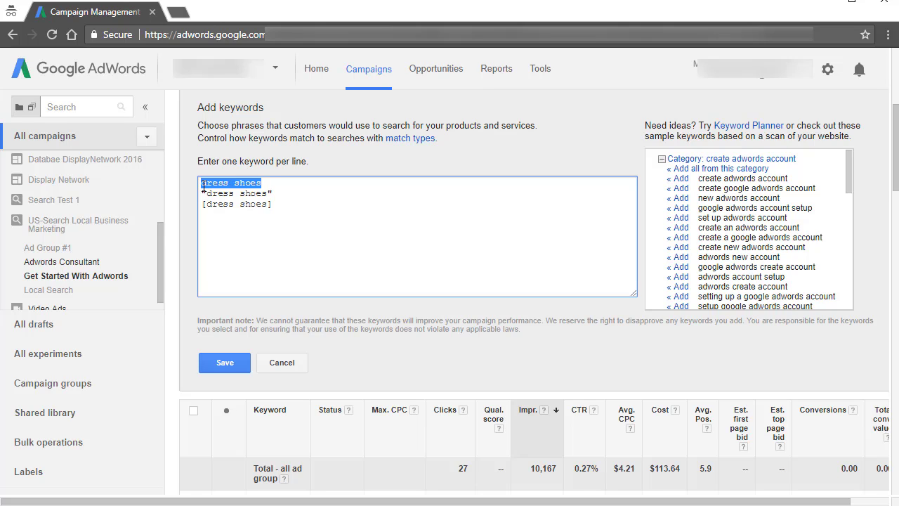
left_click(275, 185)
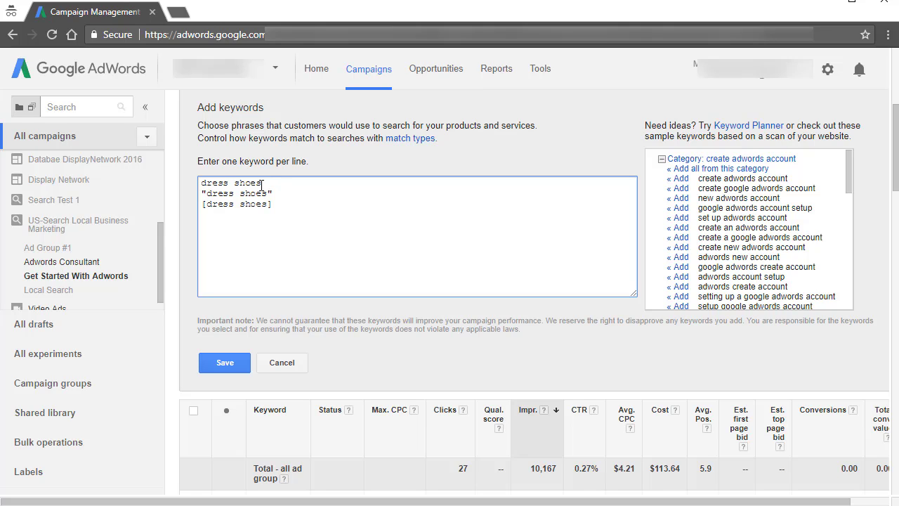
Discard the new keywords and show the campaign settings of US-Search Local Business Marketing, reached from the ad group's settings.
left_click(282, 363)
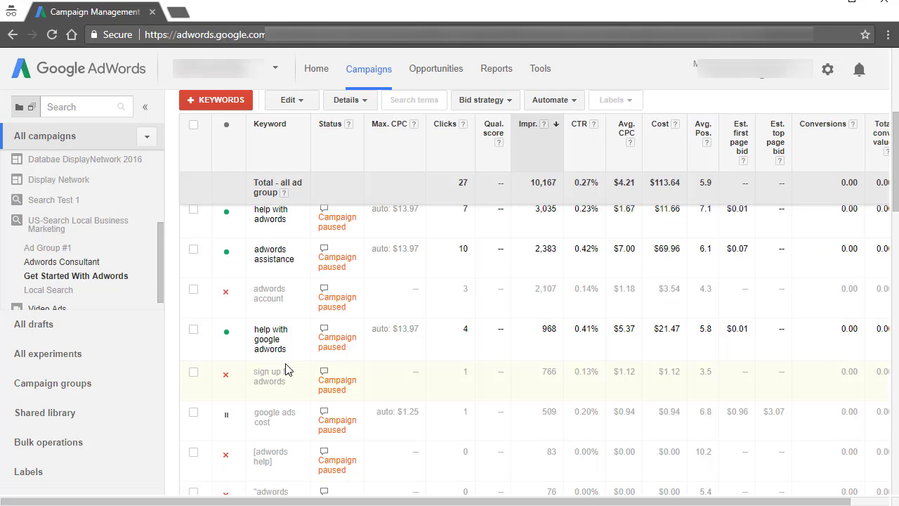
scroll(322, 347, "up", 1)
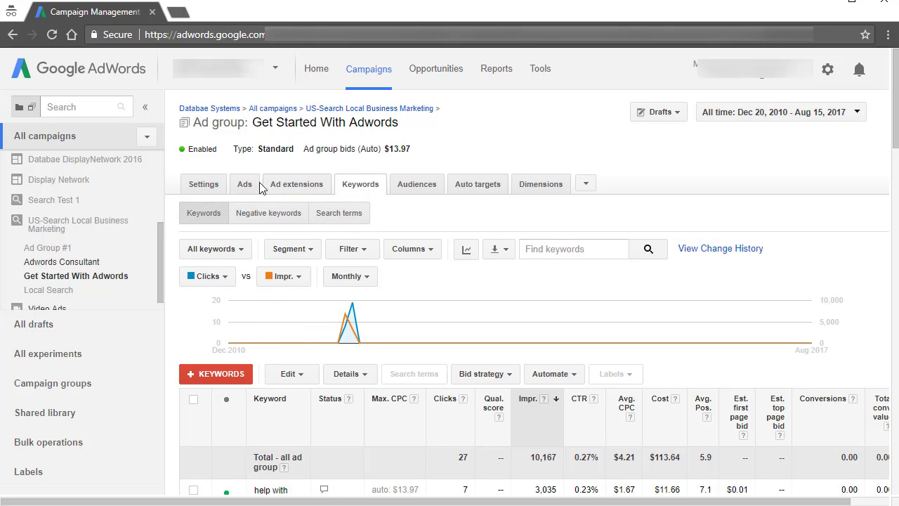
left_click(204, 186)
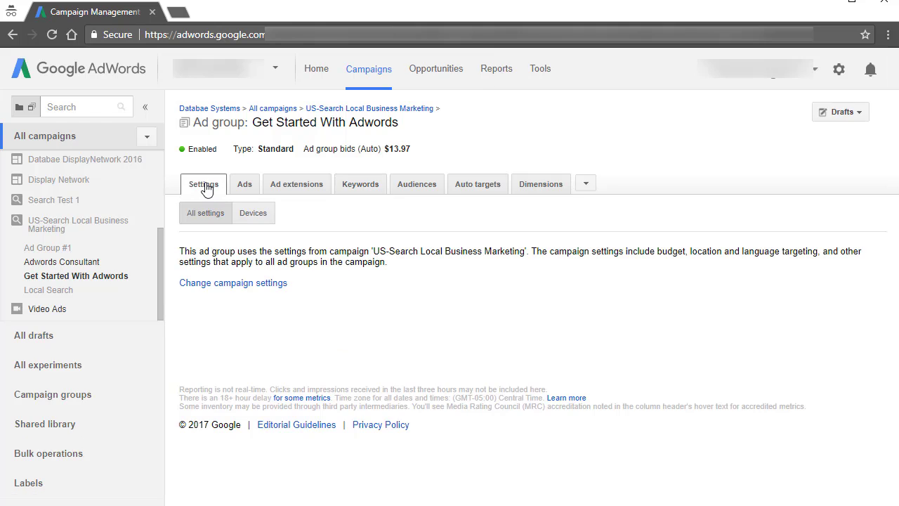
left_click(228, 283)
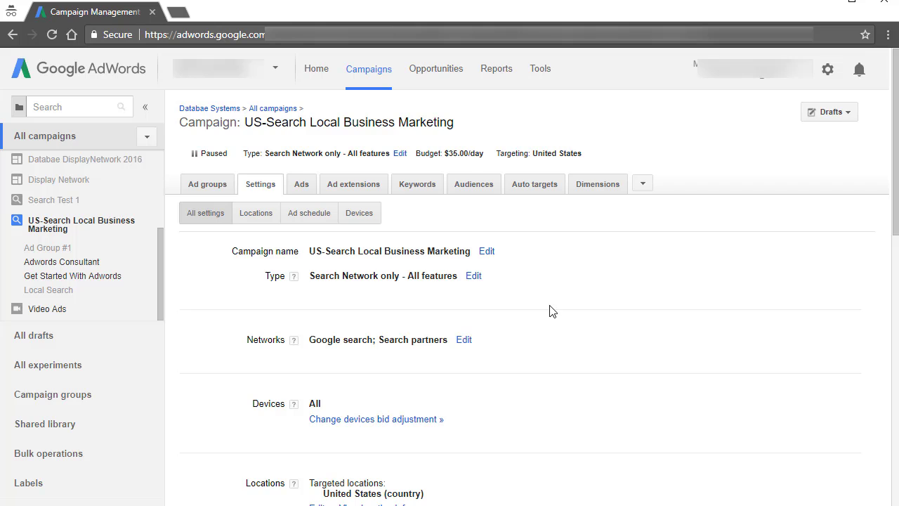
scroll(551, 308, "down", 2)
scroll(552, 301, "up", 1)
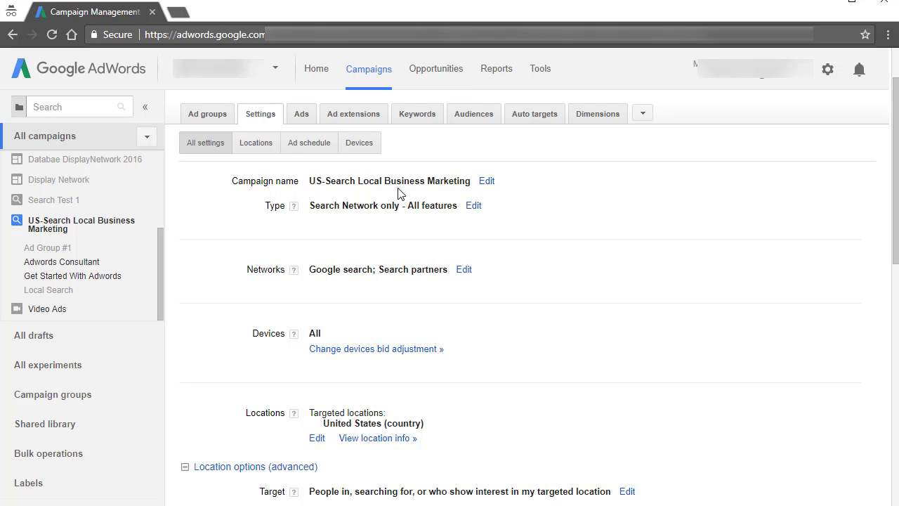
Inspect the edit options for the campaign's name, type and networks in turn, cancelling each without changes.
left_click(487, 181)
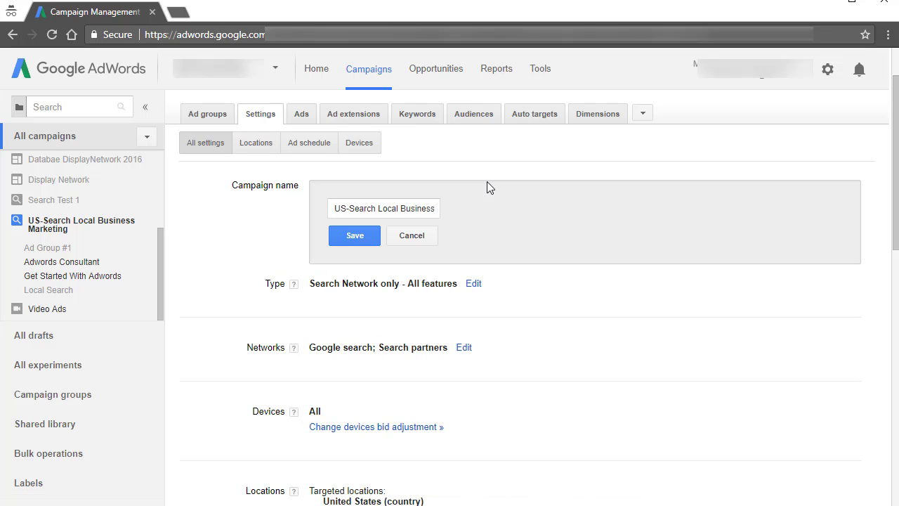
left_click(412, 236)
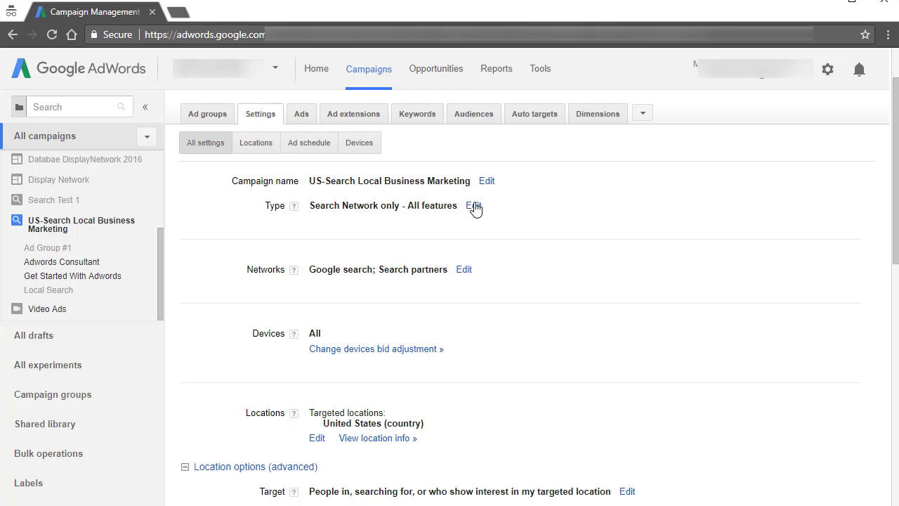
left_click(472, 207)
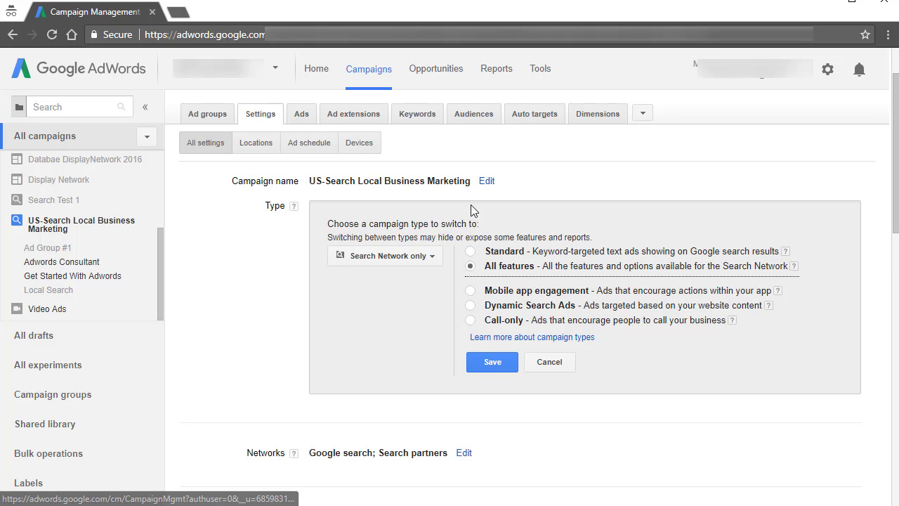
left_click(549, 363)
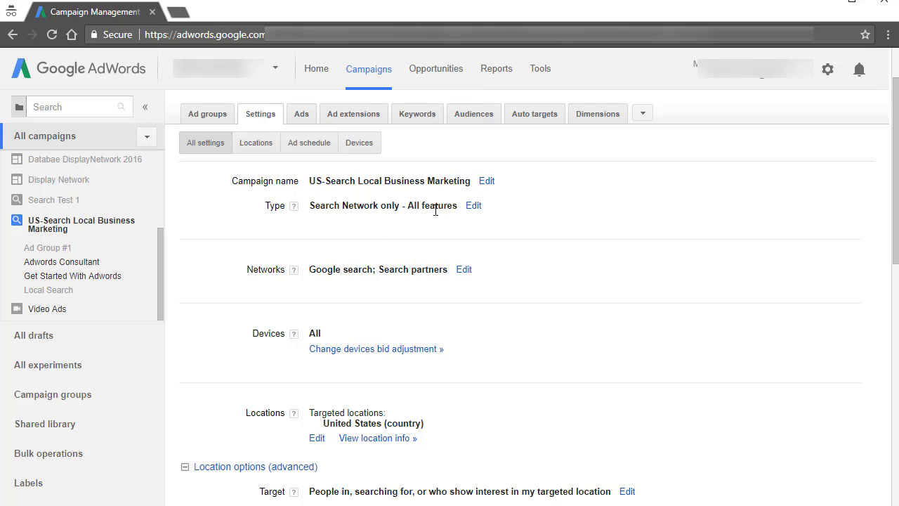
left_click(464, 271)
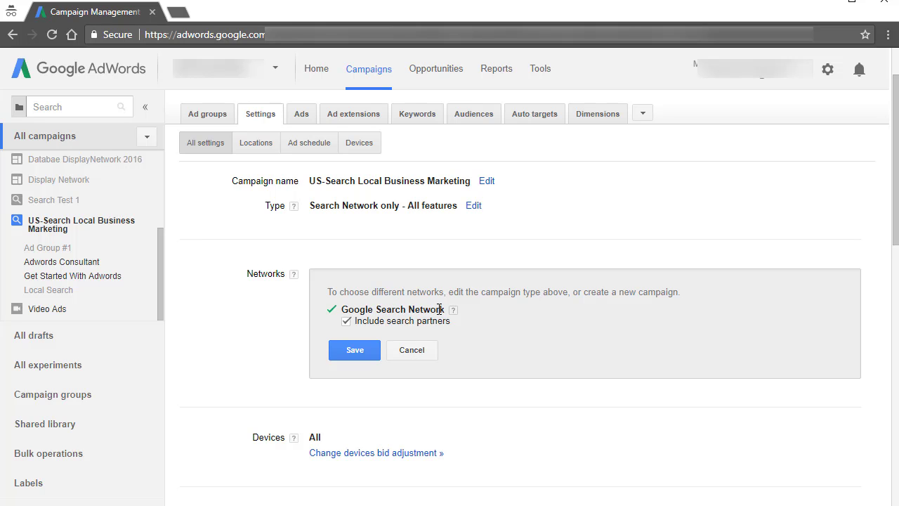
left_click(412, 350)
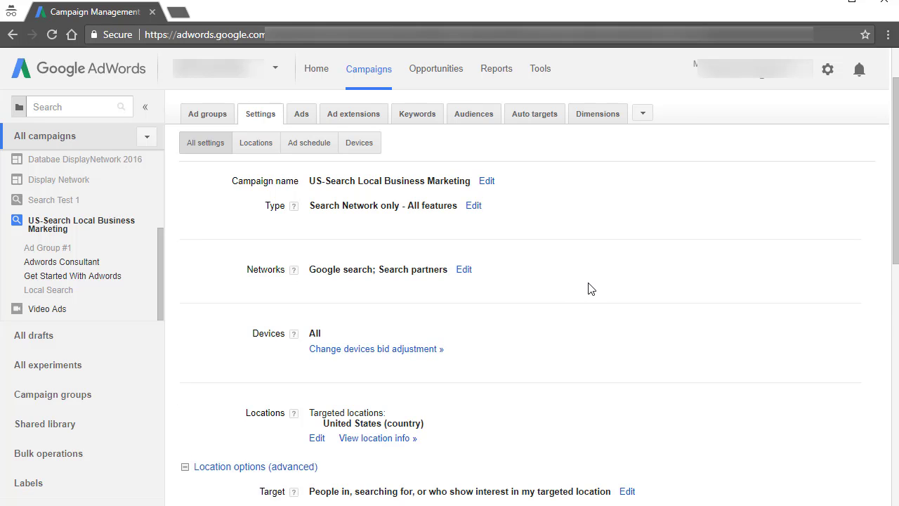
Open the campaign's targeted locations for editing and bring up the advanced location search.
scroll(592, 288, "down", 2)
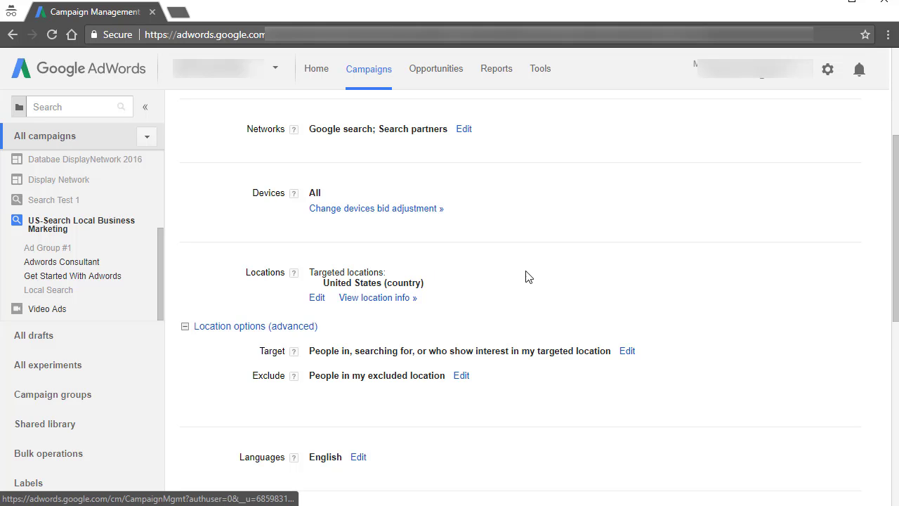
scroll(542, 252, "down", 1)
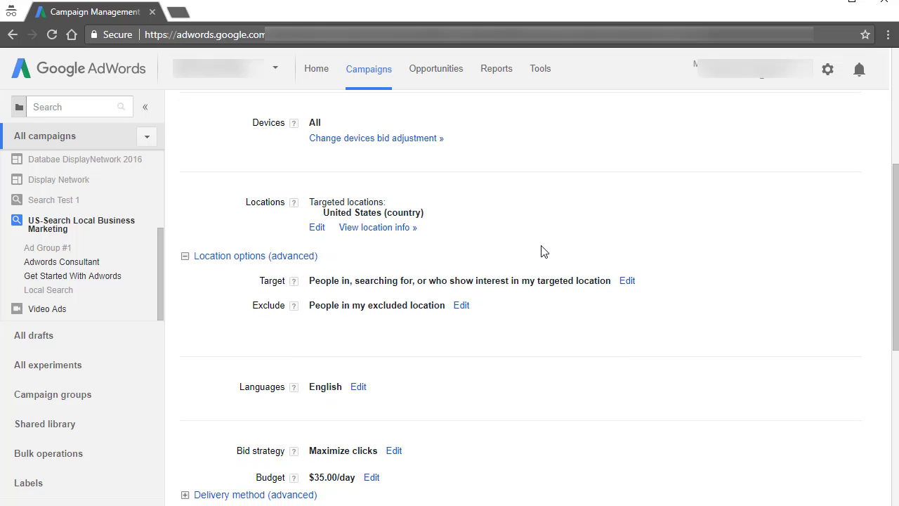
left_click(315, 229)
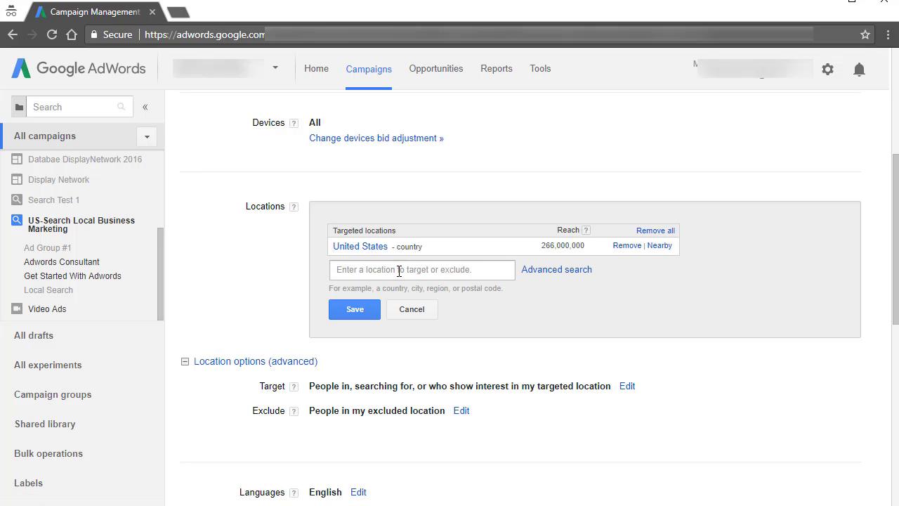
left_click(555, 272)
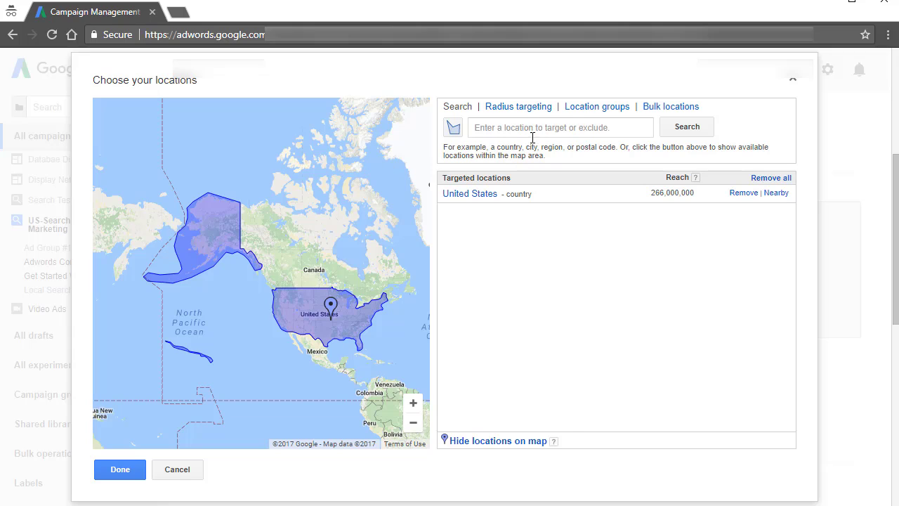
Add a 20-mile radius target around "alexandria, mn" and remove the United States from the targeted locations.
left_click(525, 108)
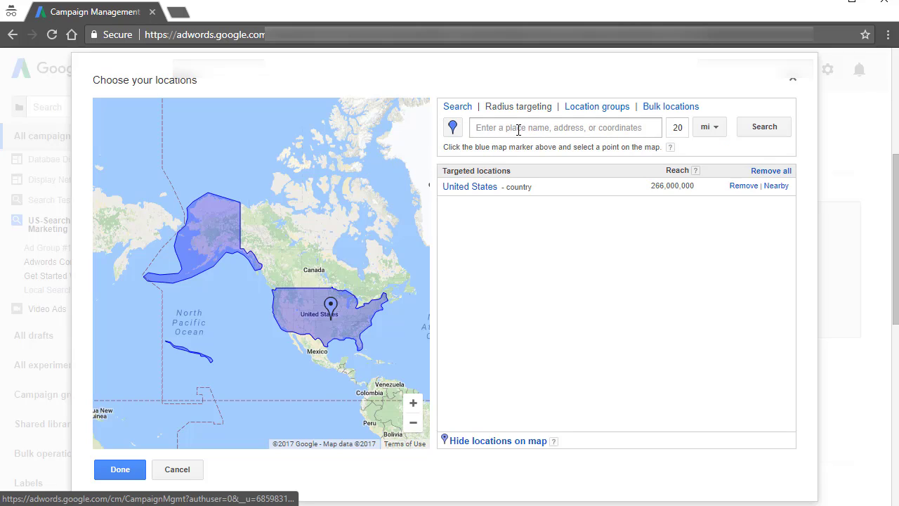
left_click(512, 129)
type("a")
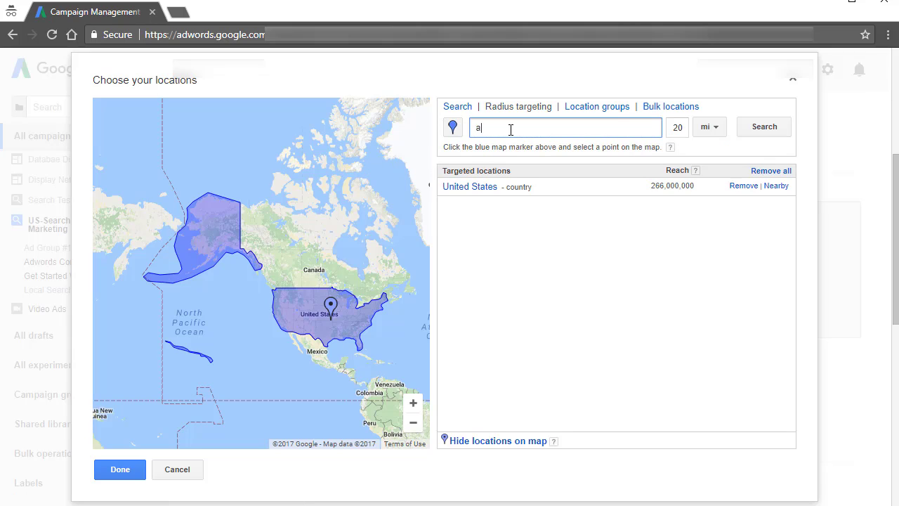
type("lexandria, mn")
key("Return")
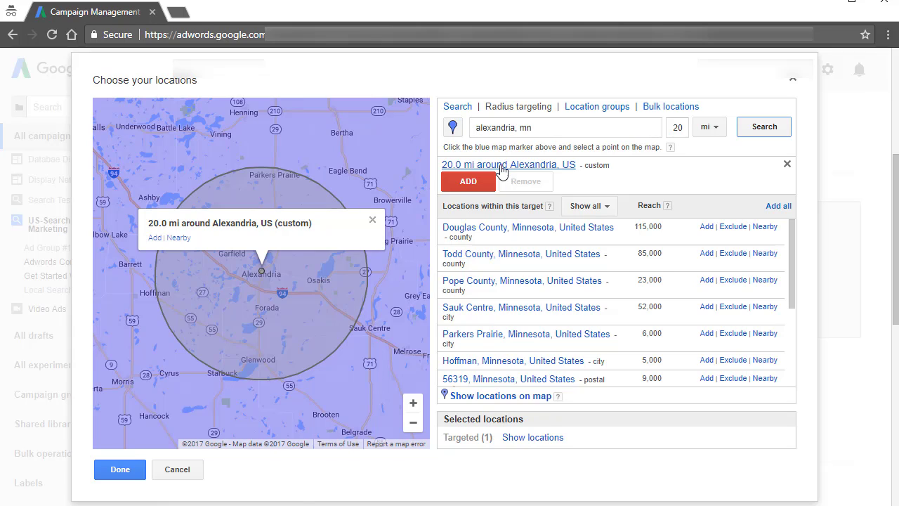
left_click(467, 182)
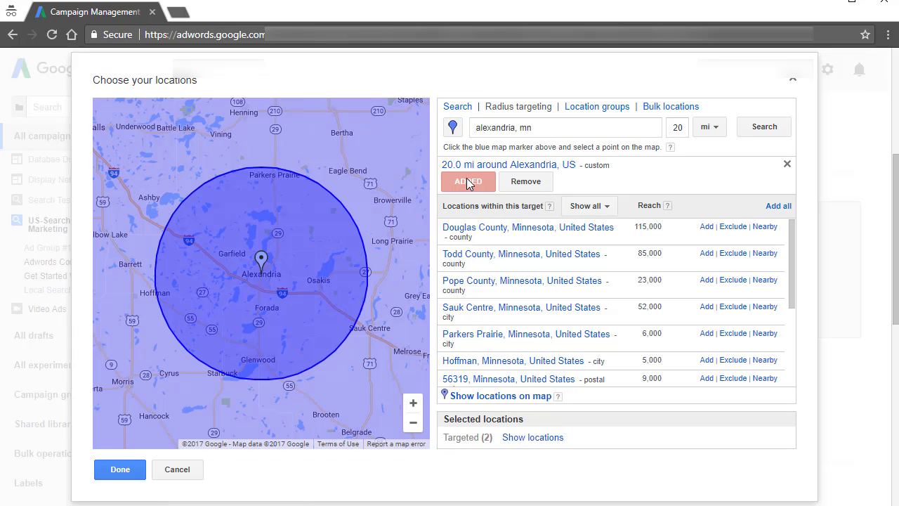
left_click(120, 469)
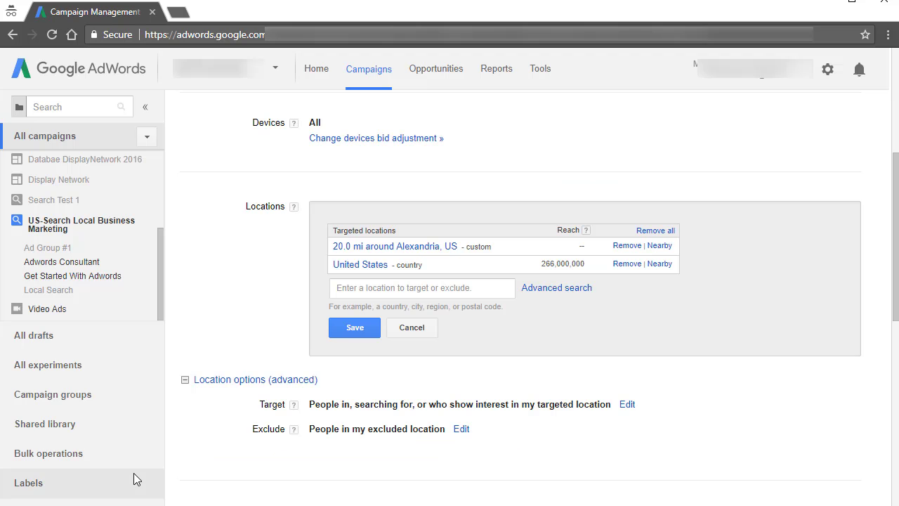
left_click(632, 265)
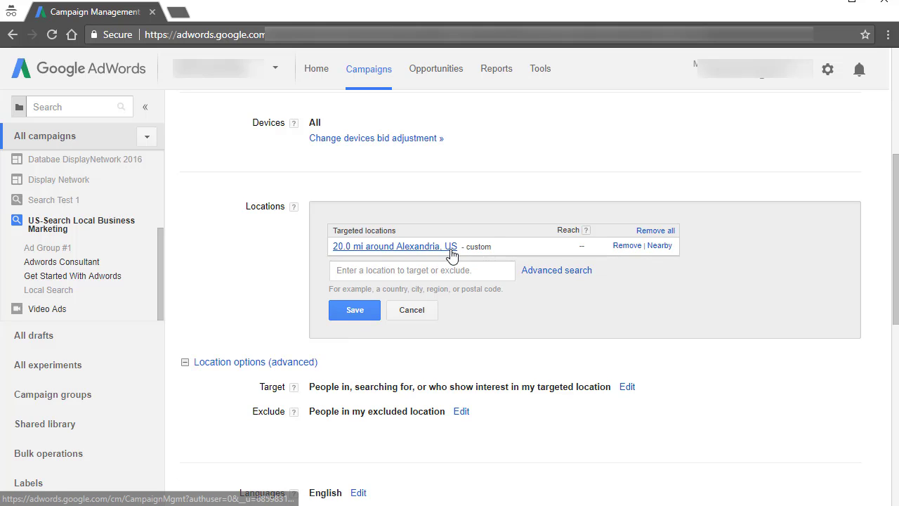
Reopen the advanced location search and examine the Alexandria radius on the map against the surrounding region.
left_click(554, 271)
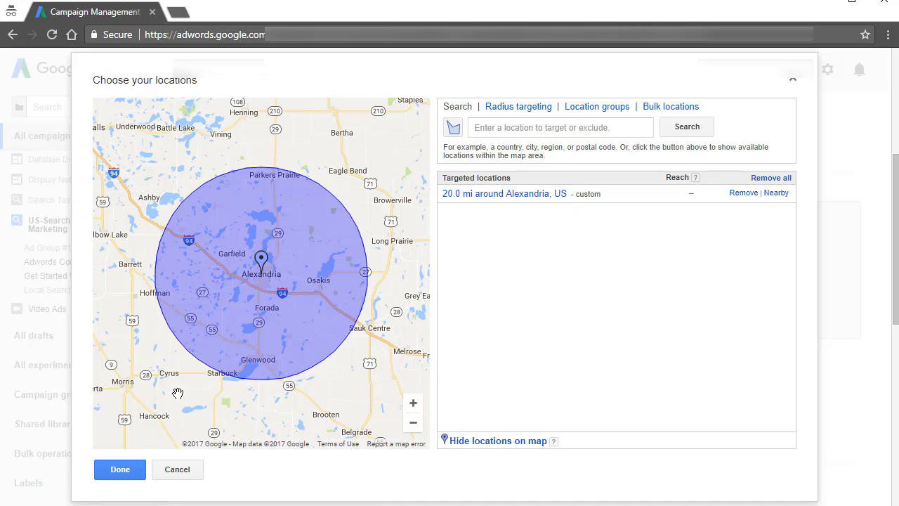
scroll(153, 383, "down", 1)
left_click_drag(349, 336, 363, 272)
scroll(311, 305, "down", 2)
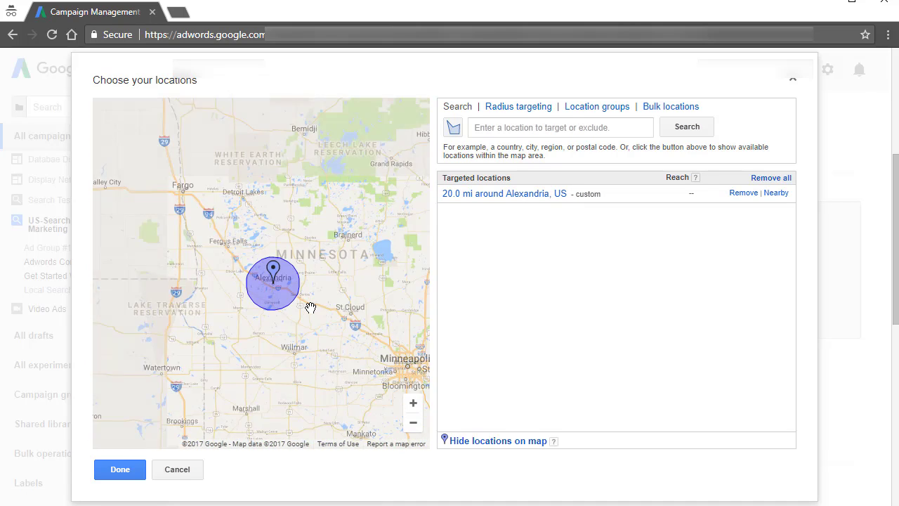
scroll(310, 341, "up", 1)
left_click_drag(318, 292, 311, 330)
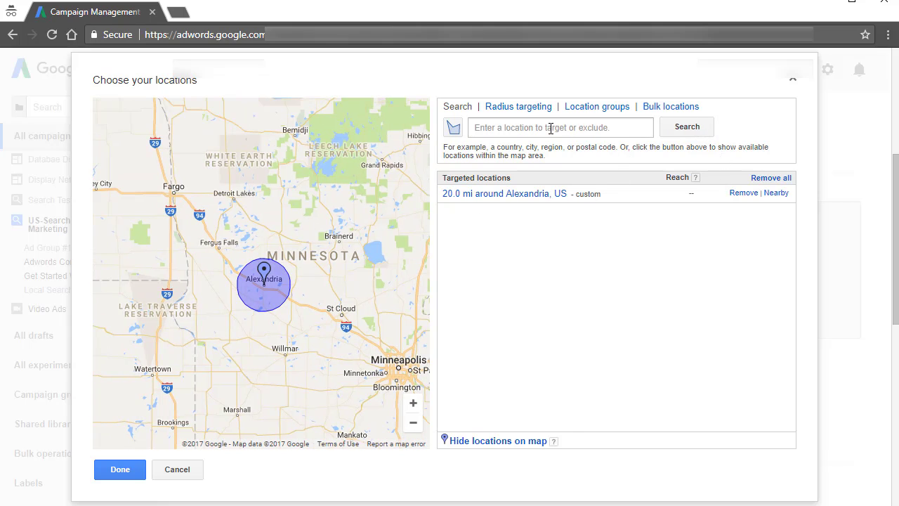
Search locations for "alexandria mn" and add the city of Alexandria, Minnesota, United States as a target.
left_click(510, 116)
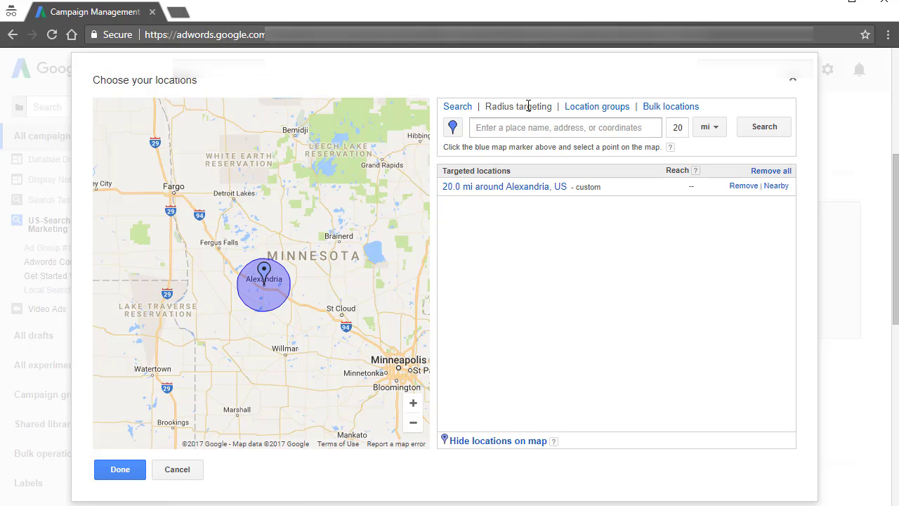
left_click(468, 110)
left_click(519, 126)
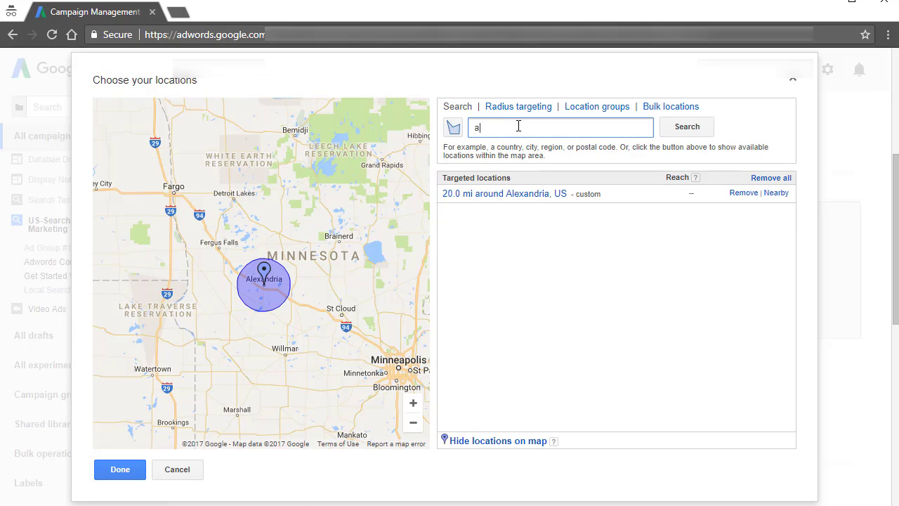
type("alexandria mn")
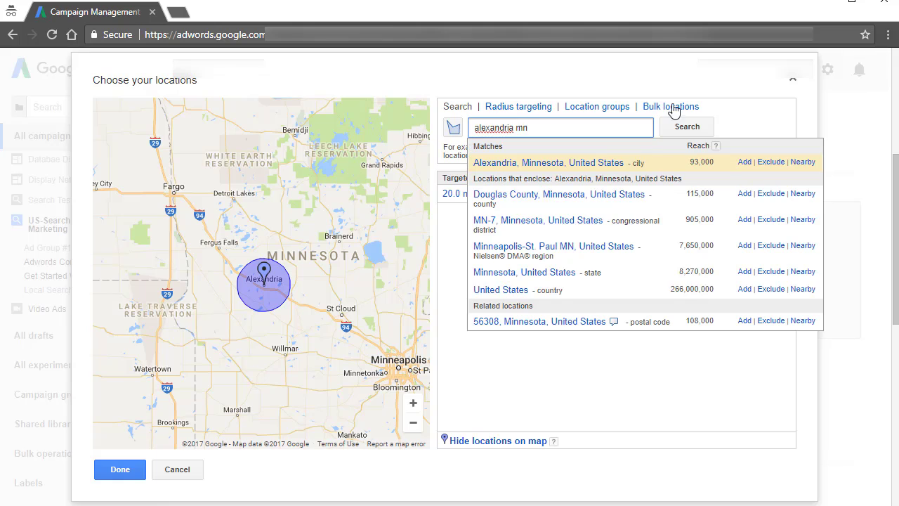
left_click(570, 164)
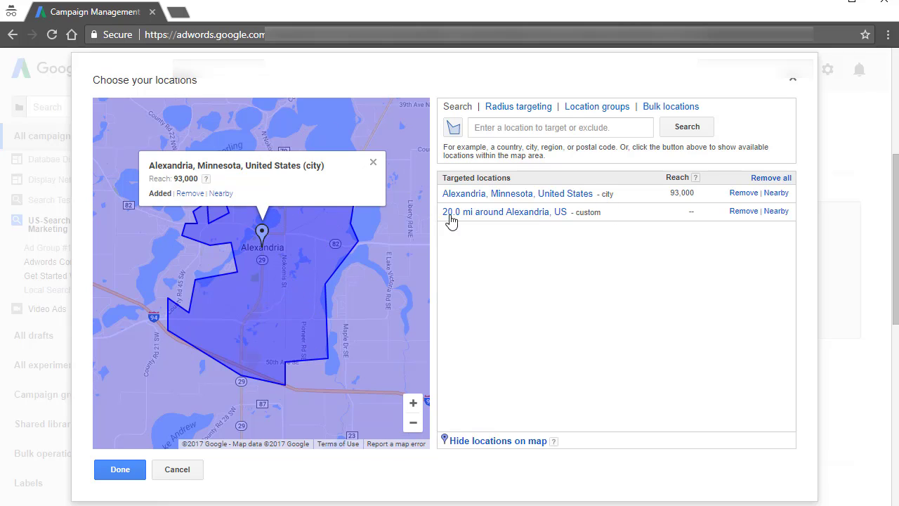
Remove the Alexandria city target and discard all location edits of the campaign.
left_click(744, 193)
scroll(337, 302, "down", 3)
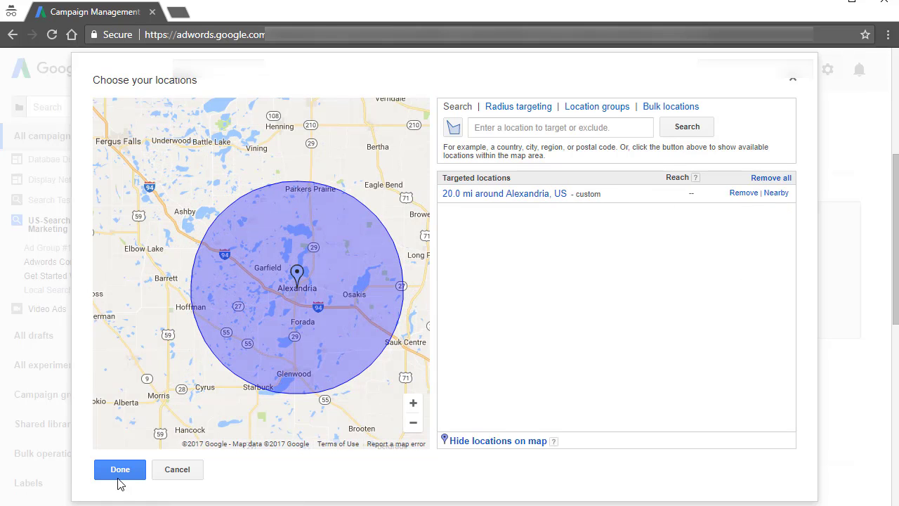
left_click(179, 471)
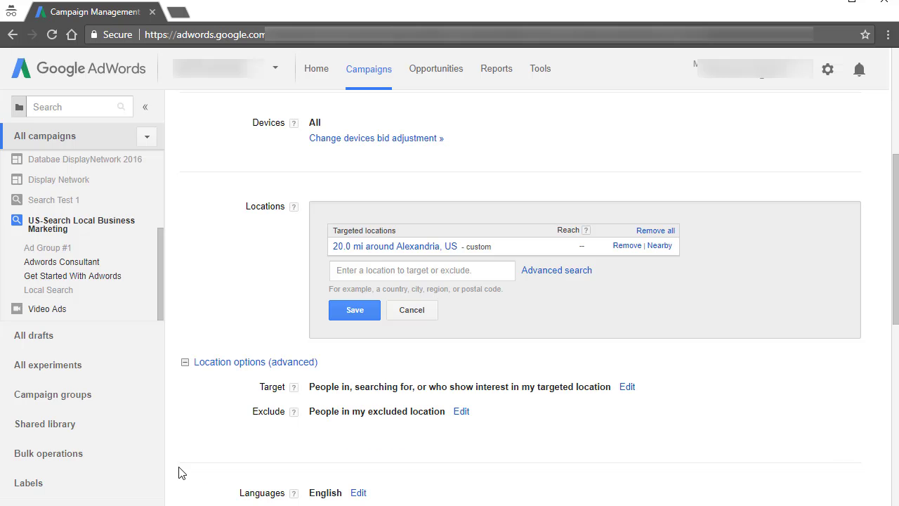
left_click(422, 312)
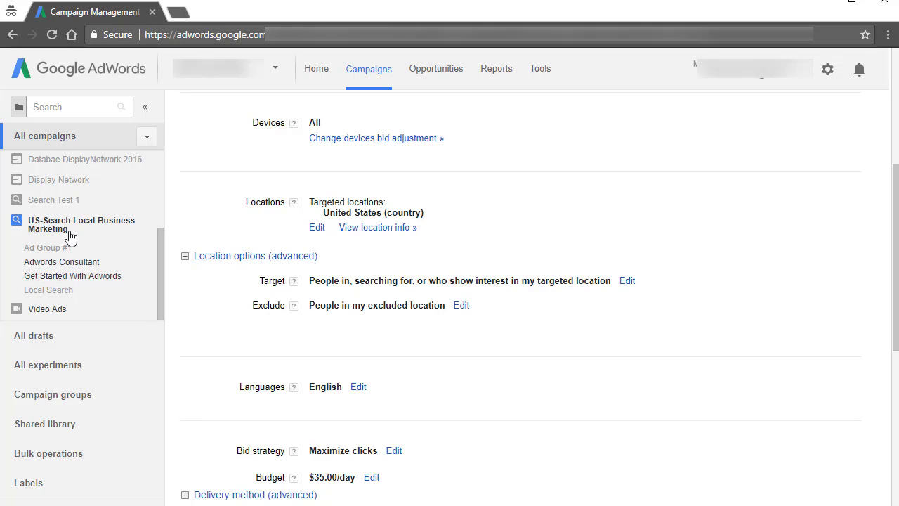
Inspect the campaign's bid strategy options below the languages setting and cancel without changes.
scroll(361, 271, "down", 2)
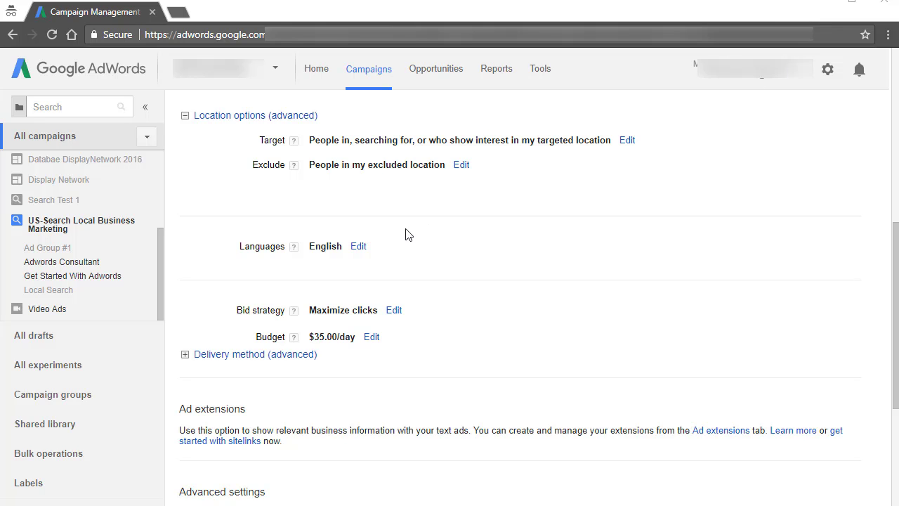
scroll(491, 288, "down", 1)
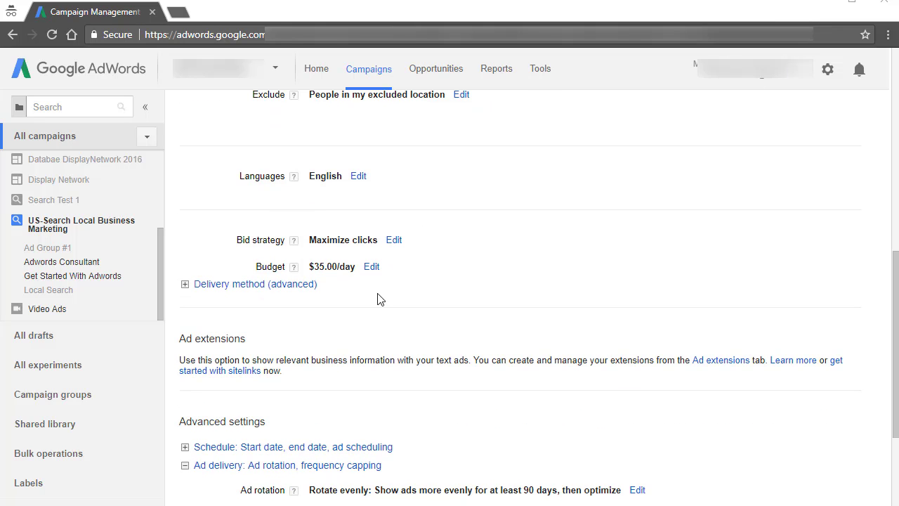
left_click(393, 240)
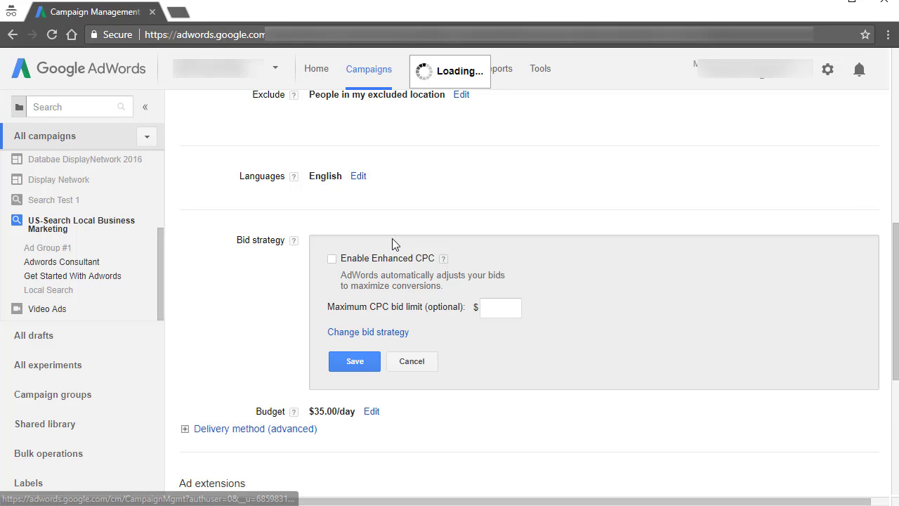
left_click(417, 361)
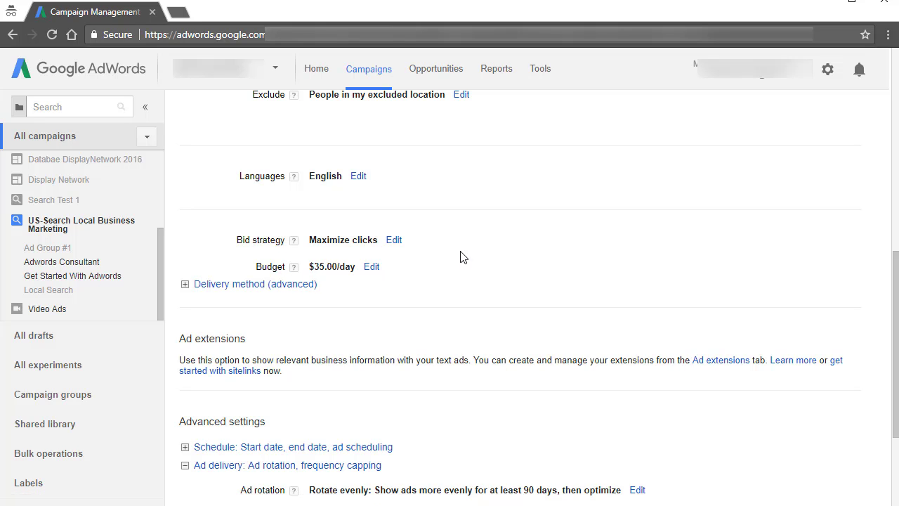
Expand the campaign's advanced schedule settings and examine the start date, end date, ad scheduling and ad rotation.
scroll(485, 253, "down", 2)
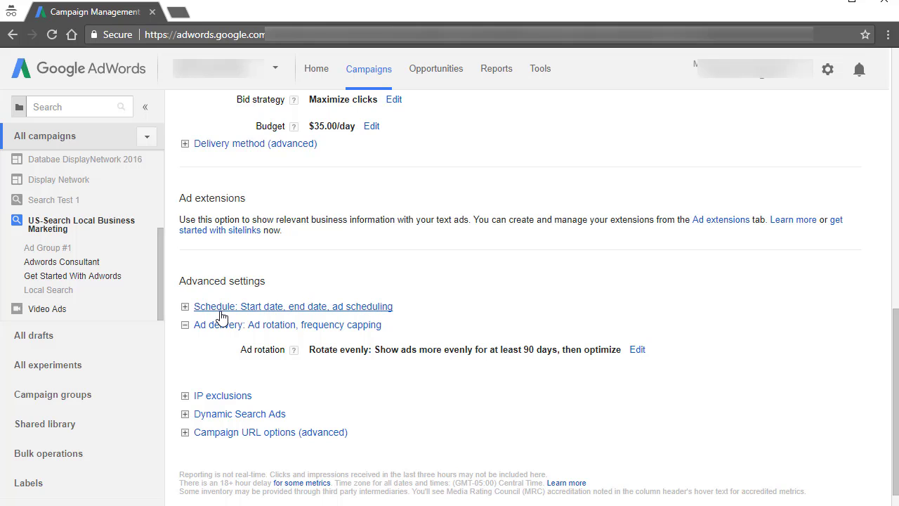
scroll(425, 136, "up", 1)
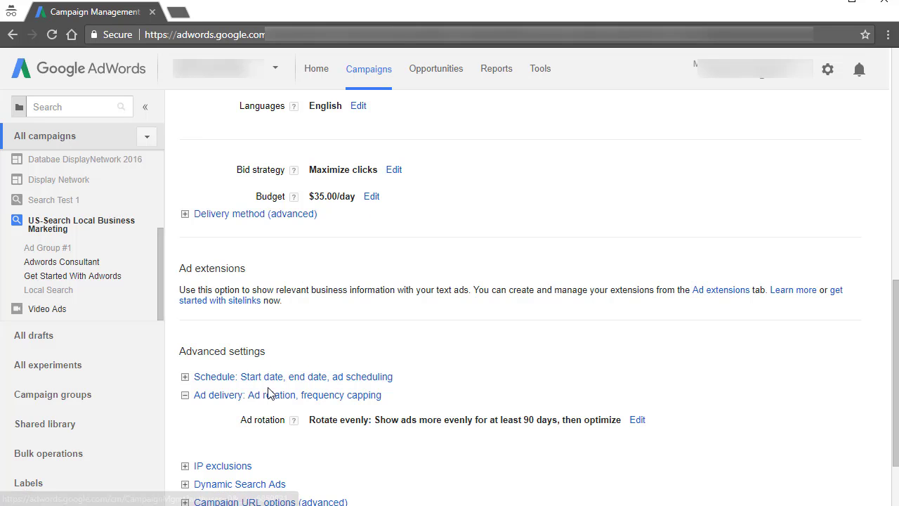
left_click(307, 377)
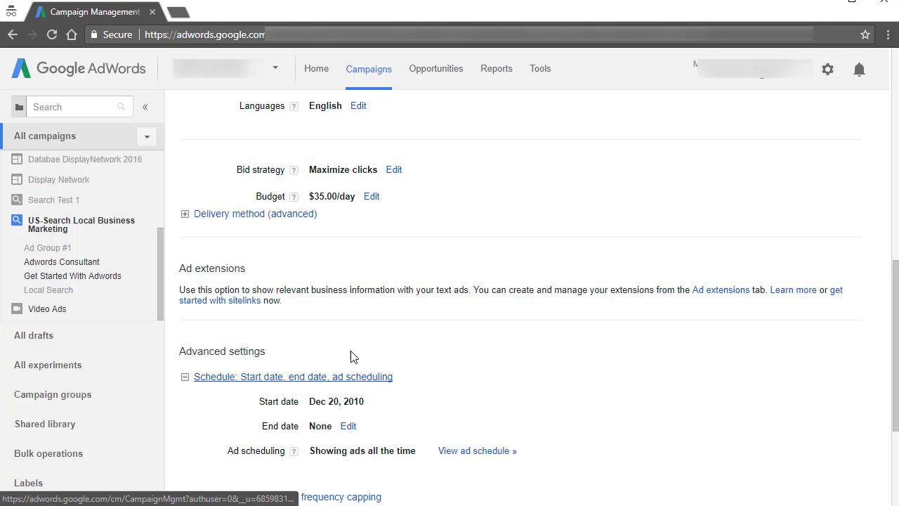
scroll(532, 287, "down", 2)
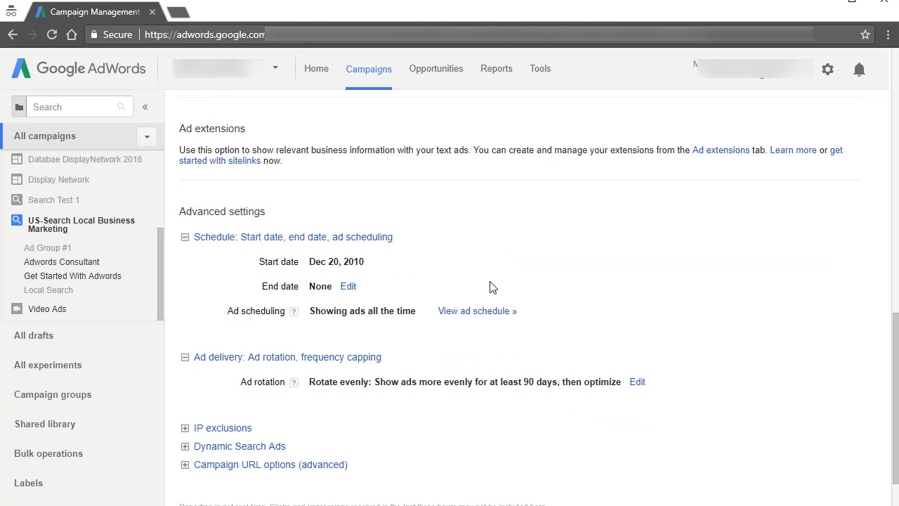
Open the account's billing and payments area and view its saved payment methods.
scroll(490, 286, "up", 10)
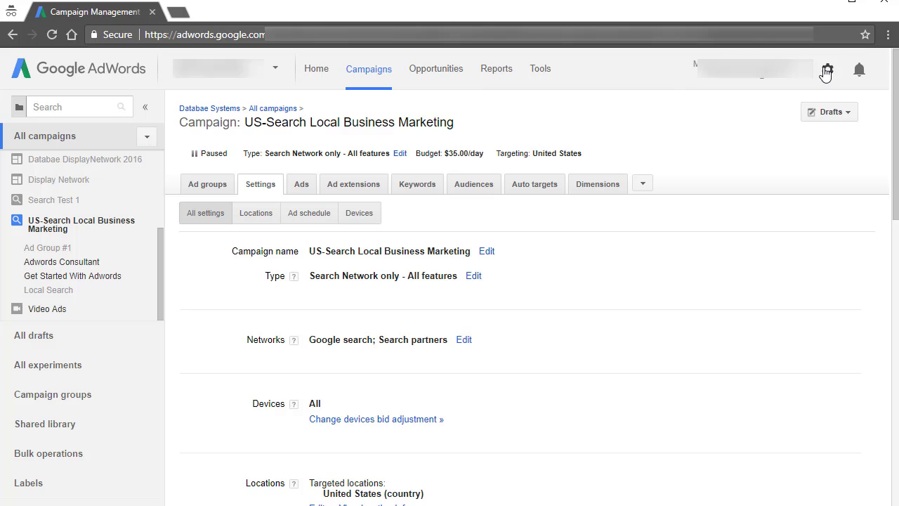
left_click(827, 70)
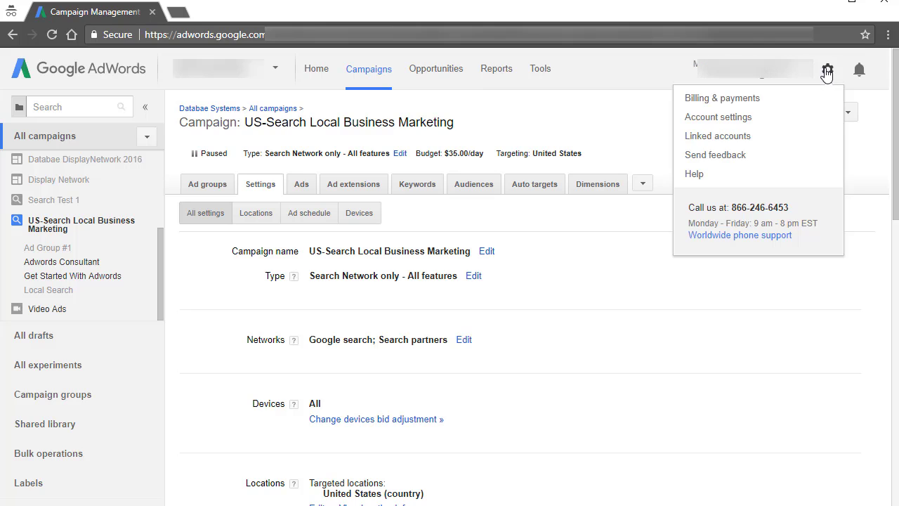
left_click(726, 102)
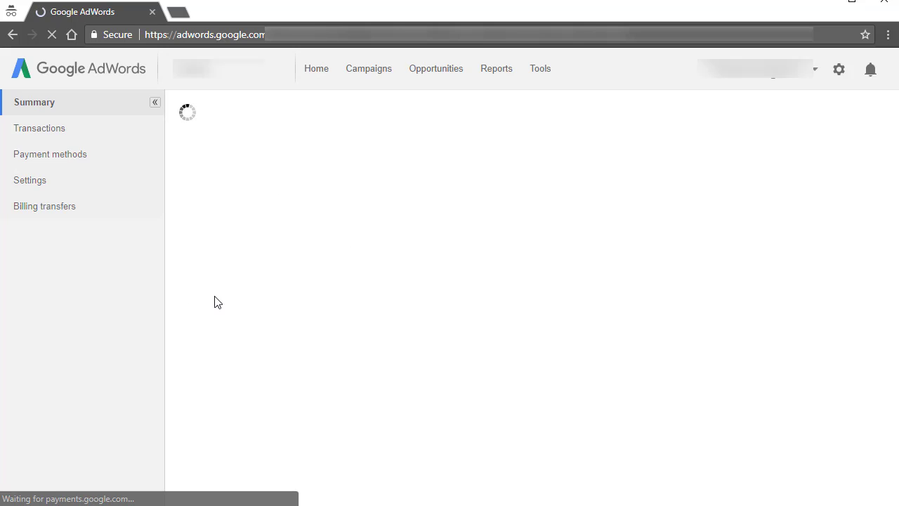
left_click(46, 158)
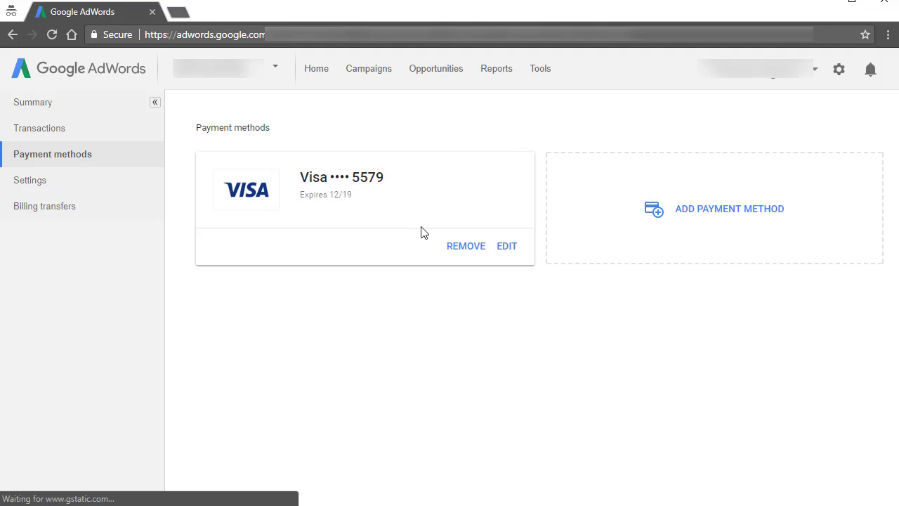
View the account's detailed billing transactions for the last 3 months.
left_click(38, 130)
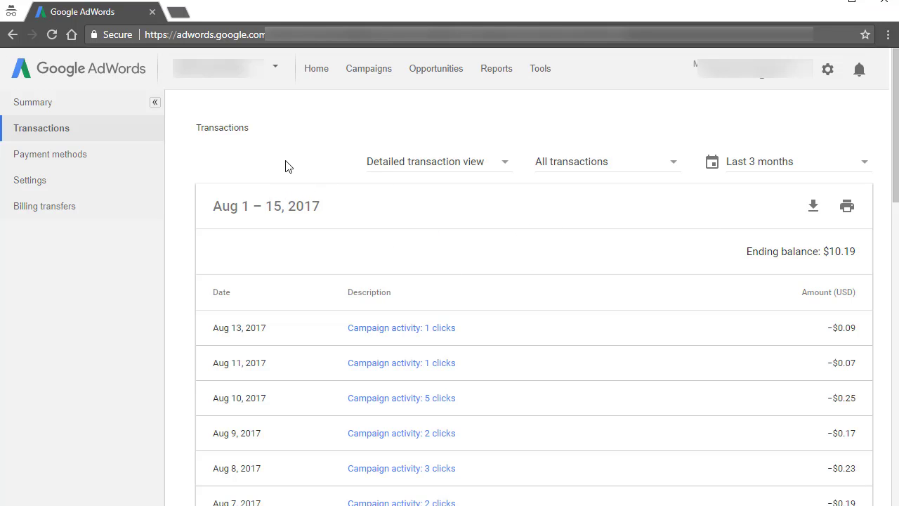
scroll(554, 329, "down", 2)
scroll(562, 337, "up", 2)
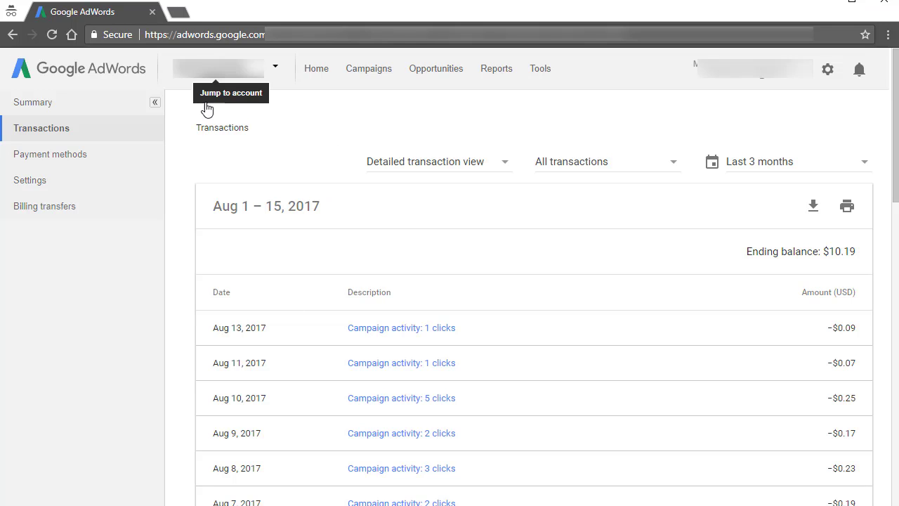
Return to the campaigns overview, open US-Search Local Business Marketing and review its ad groups' statistics.
left_click(365, 72)
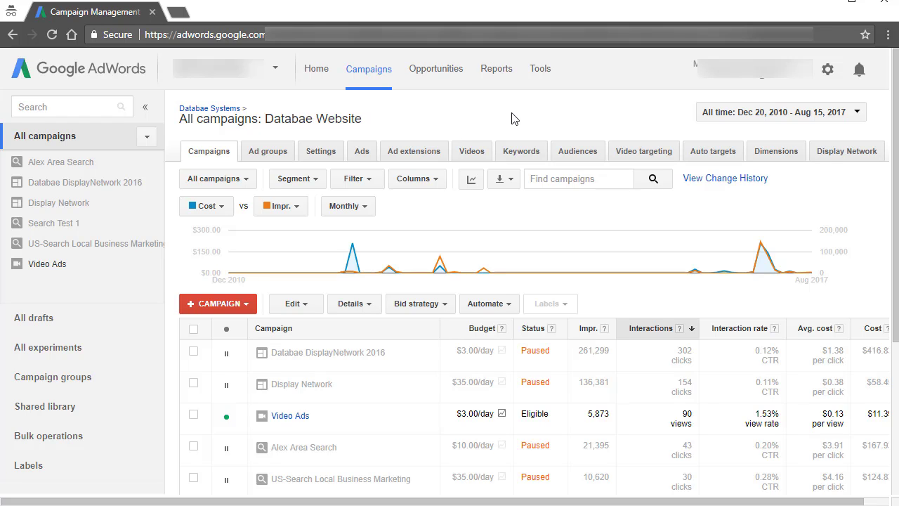
left_click(66, 245)
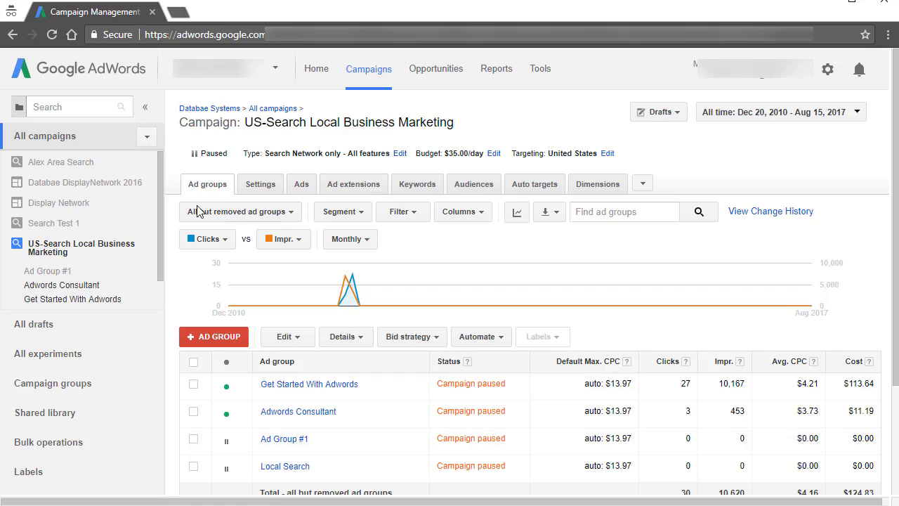
scroll(263, 281, "down", 2)
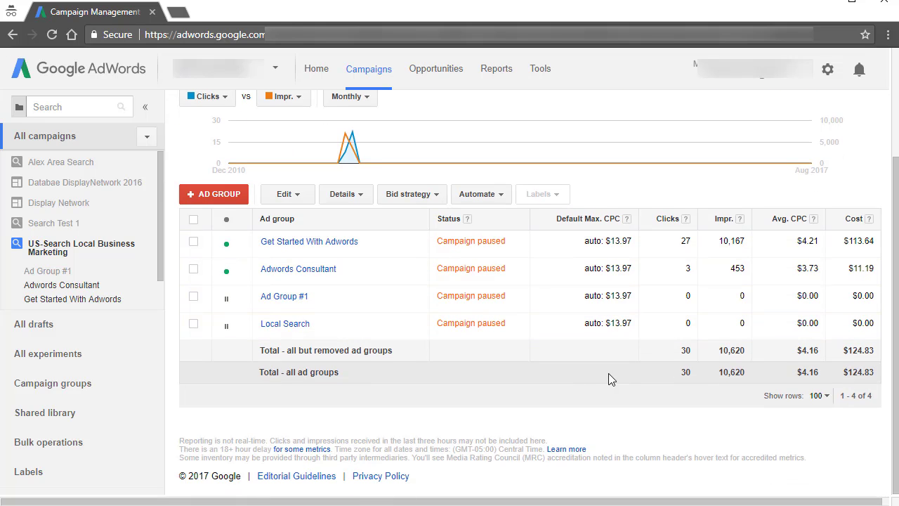
scroll(587, 376, "up", 2)
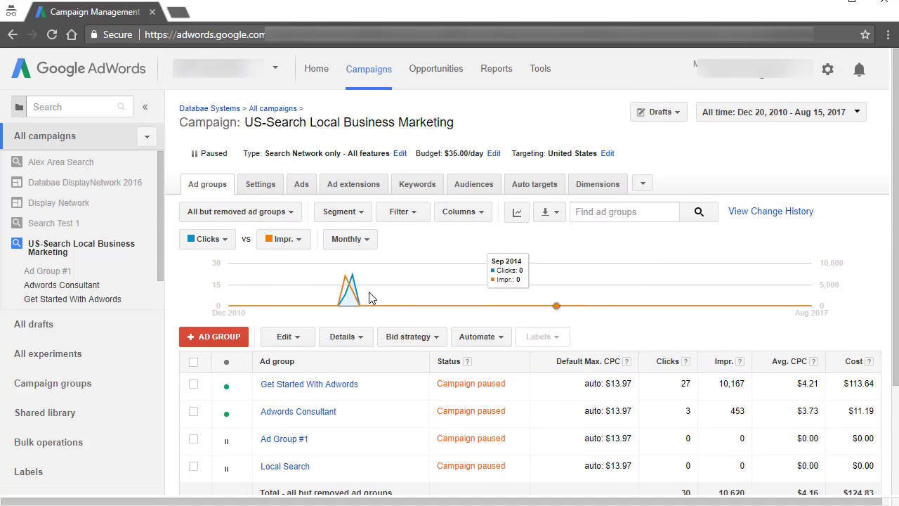
Inspect the available date ranges and the chart's time interval options for the ad groups, leaving both unchanged.
left_click(801, 115)
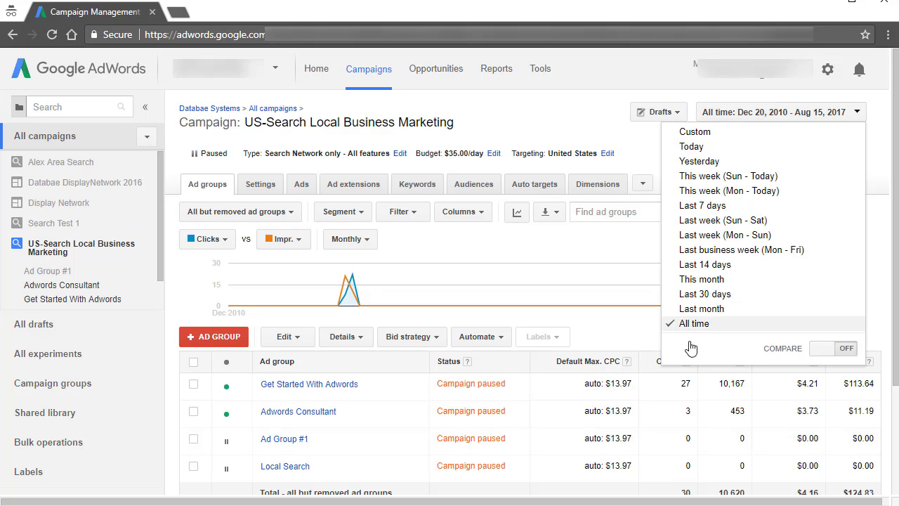
left_click(791, 98)
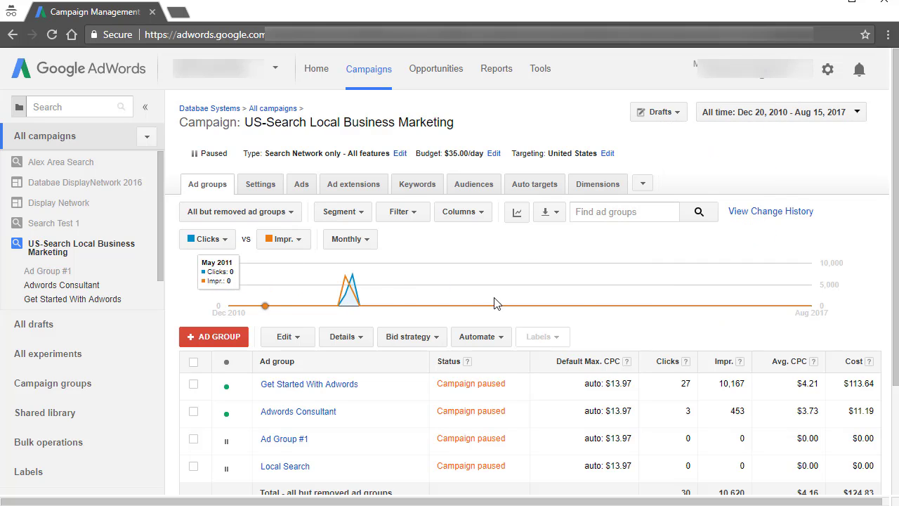
scroll(746, 291, "down", 3)
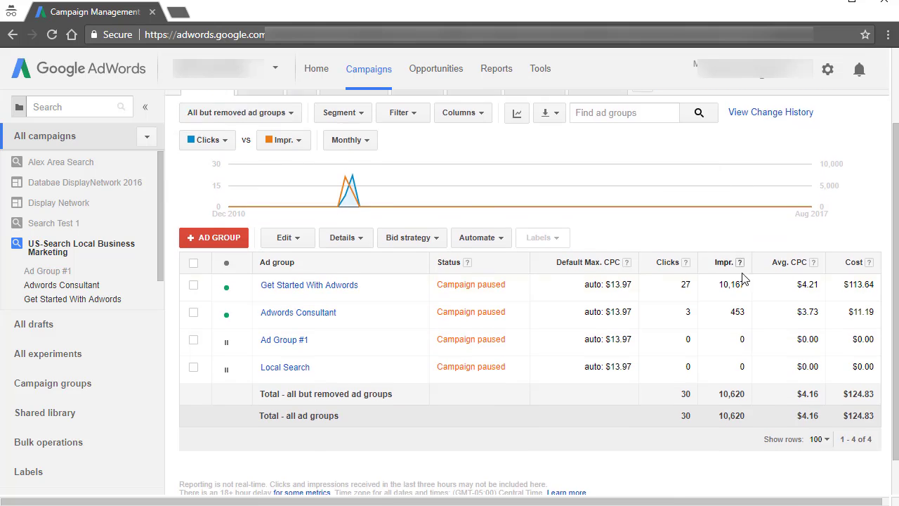
scroll(639, 166, "up", 2)
scroll(639, 166, "up", 1)
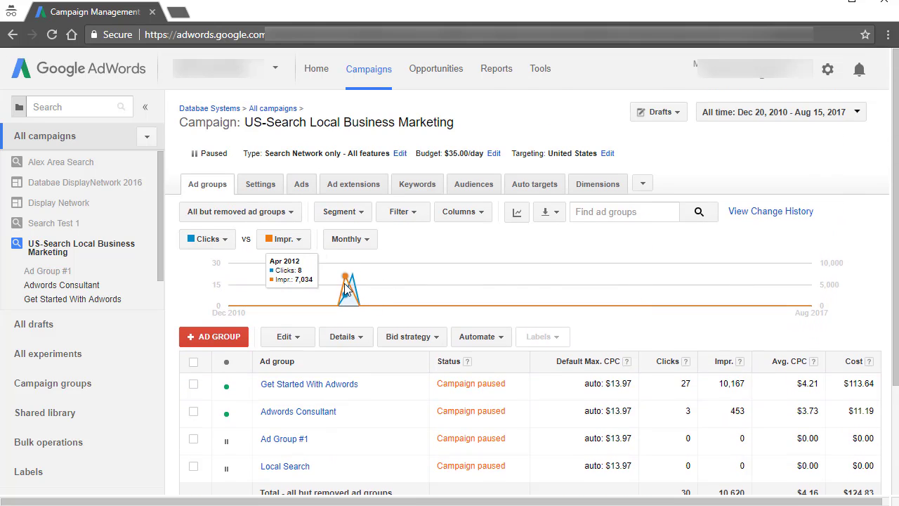
left_click(368, 239)
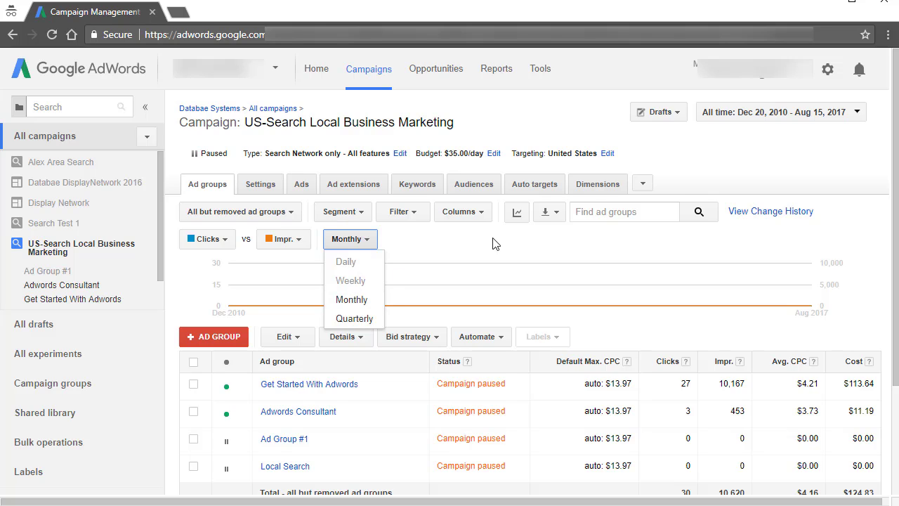
left_click(534, 243)
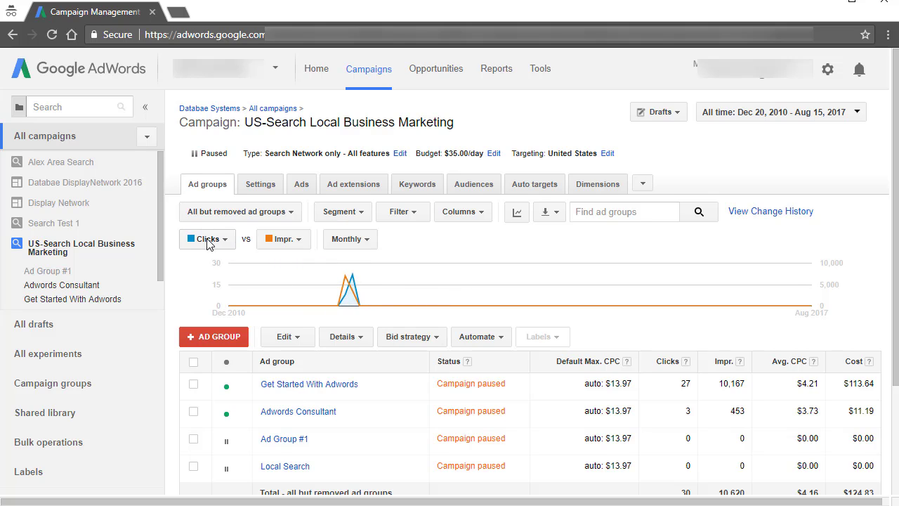
Compare clicks with cost instead of impressions in the ad groups chart and inspect the peak month.
left_click(292, 243)
mouse_move(327, 283)
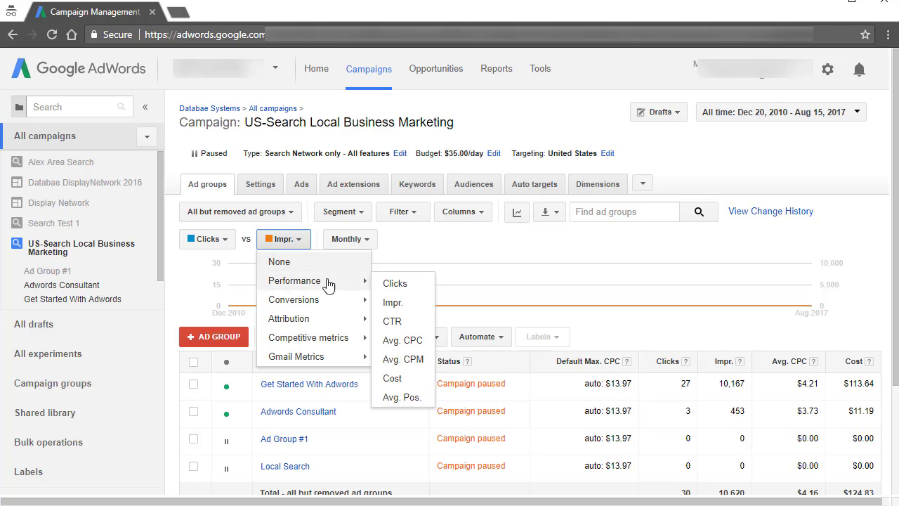
left_click(393, 380)
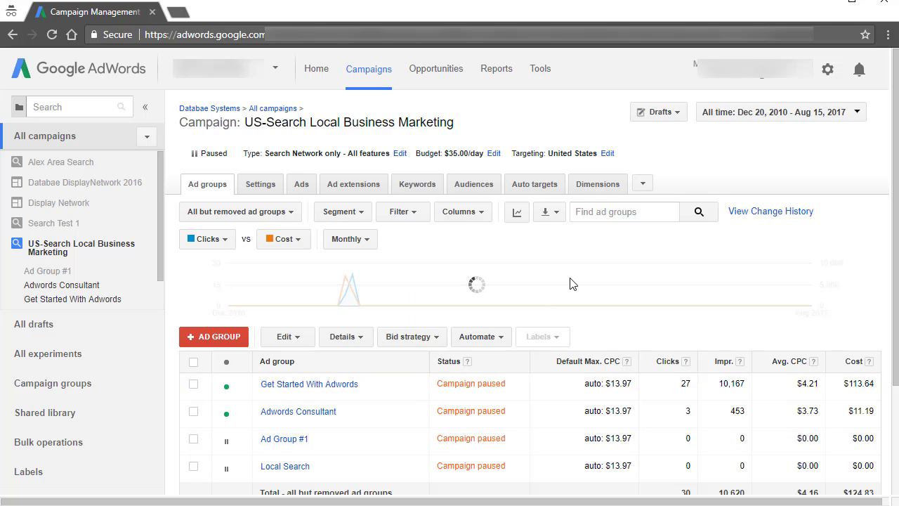
mouse_move(354, 274)
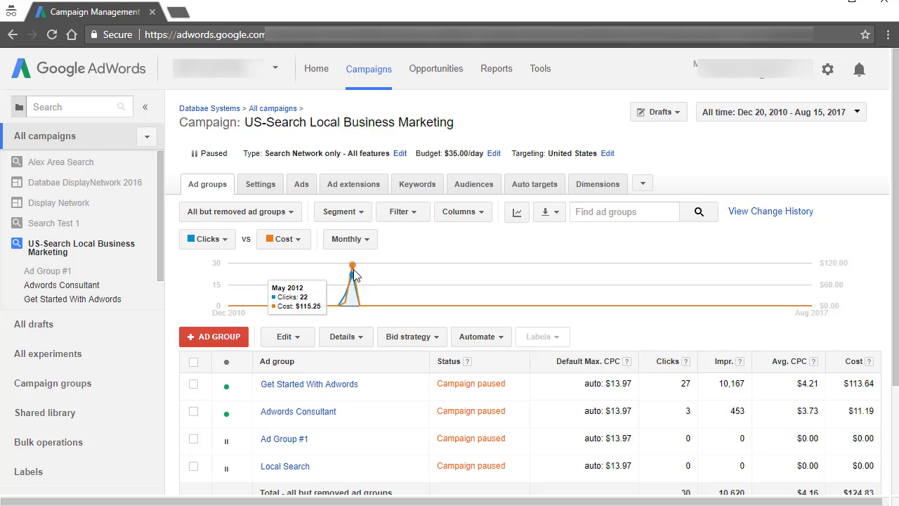
scroll(422, 253, "down", 1)
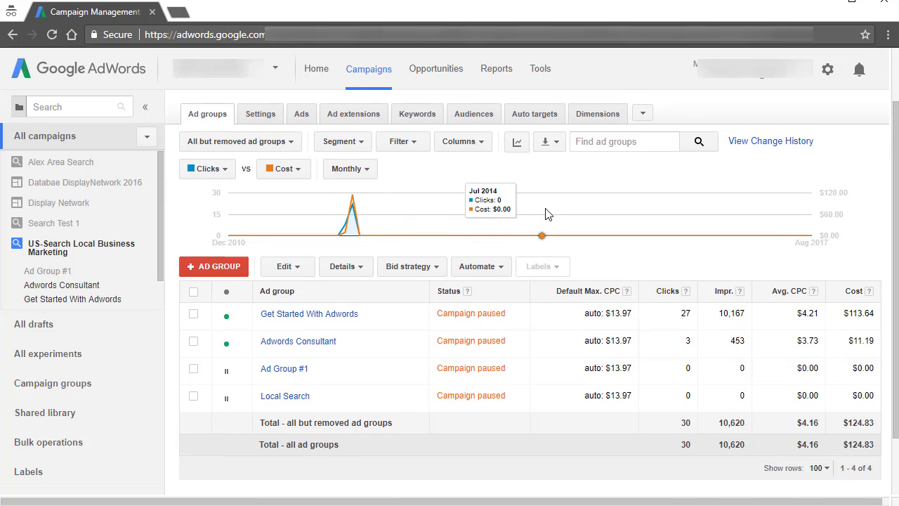
scroll(491, 238, "up", 1)
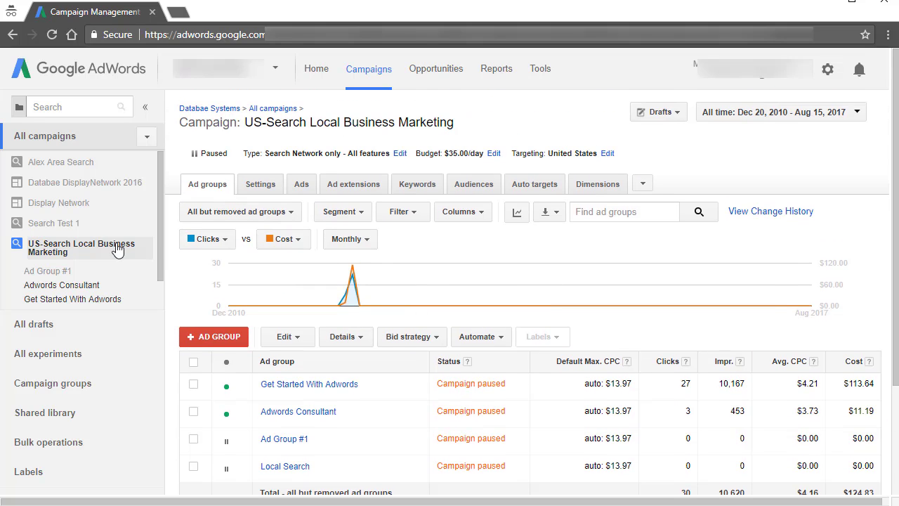
Show the campaign's ads and examine the performance chart and the Adwords Account Manager ad's statistics.
left_click(301, 185)
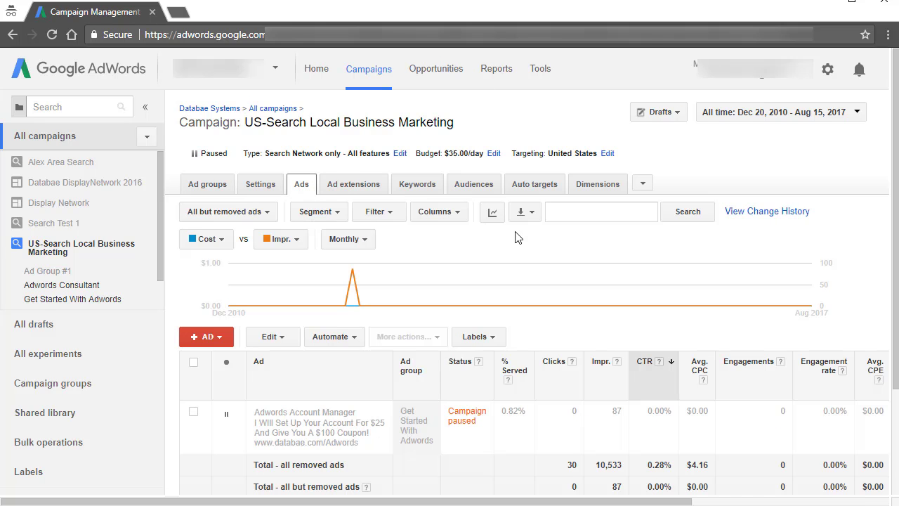
scroll(515, 236, "down", 2)
scroll(514, 236, "up", 2)
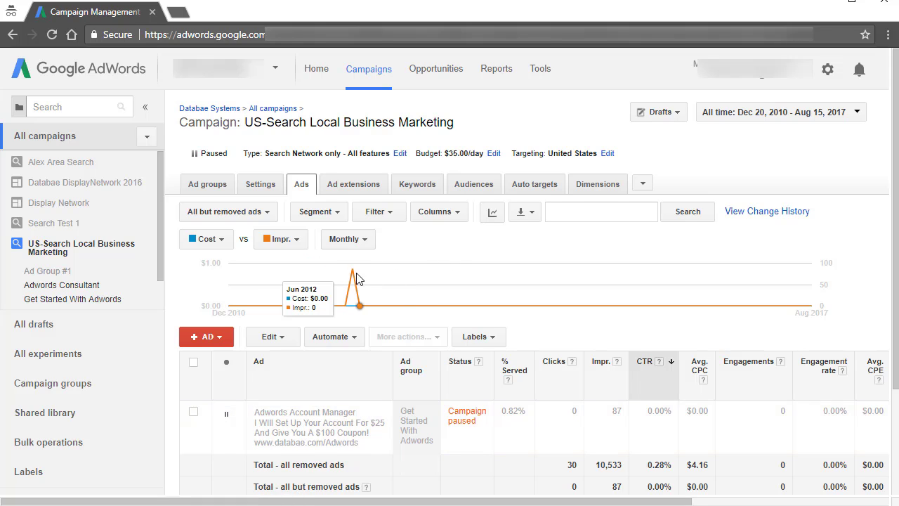
scroll(341, 401, "down", 1)
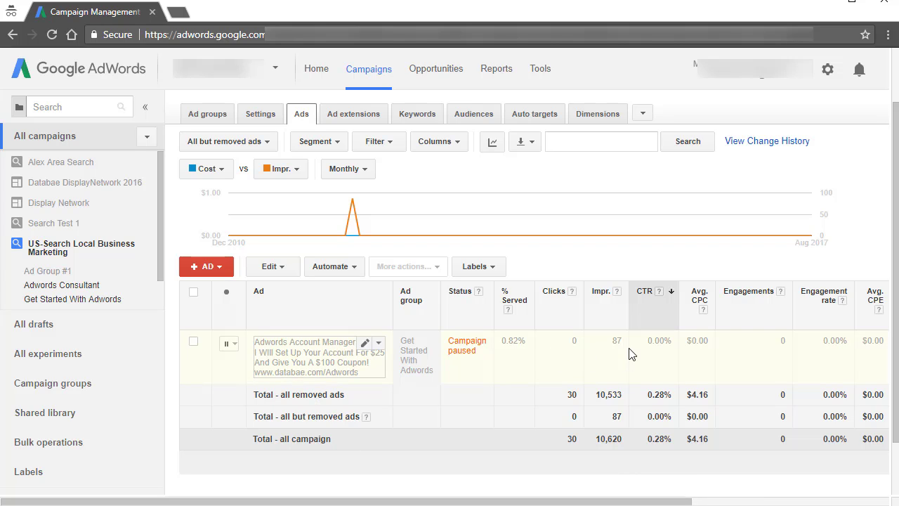
scroll(624, 356, "up", 1)
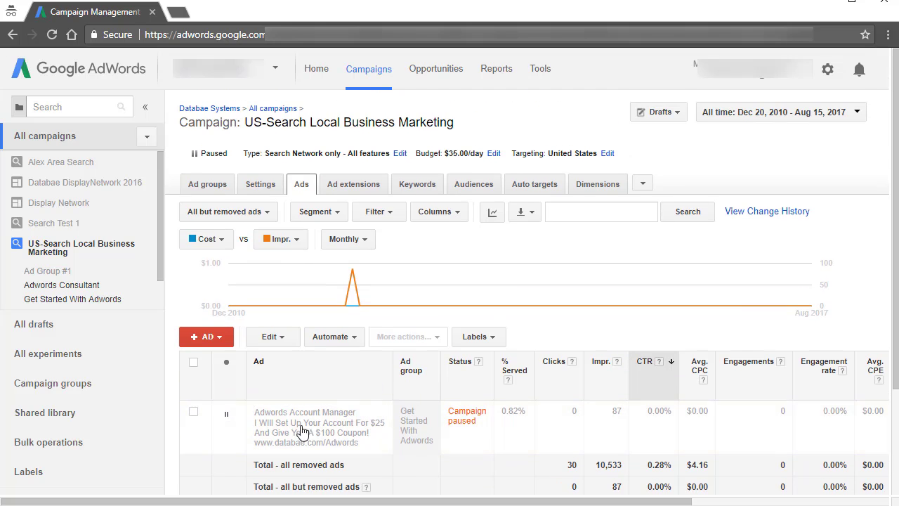
scroll(301, 425, "down", 2)
scroll(430, 354, "up", 3)
Review the campaign's settings for devices, locations, languages, bid strategy and budget.
left_click(262, 186)
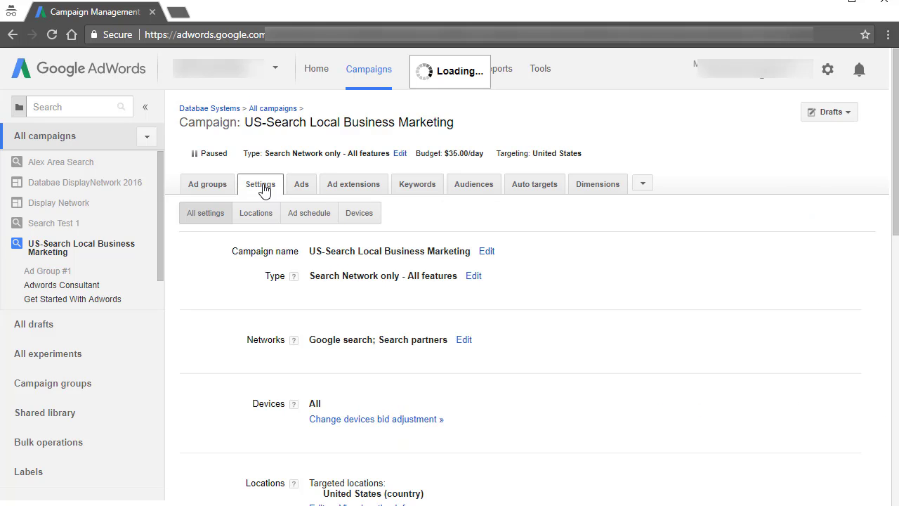
scroll(227, 426, "down", 4)
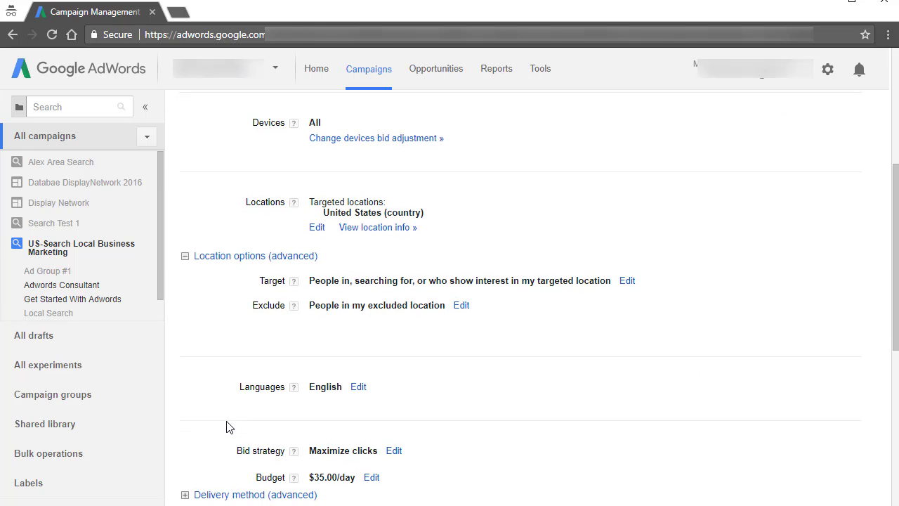
scroll(227, 426, "up", 4)
Show the campaign's keywords and examine their clicks, impressions, cost and average position.
left_click(422, 185)
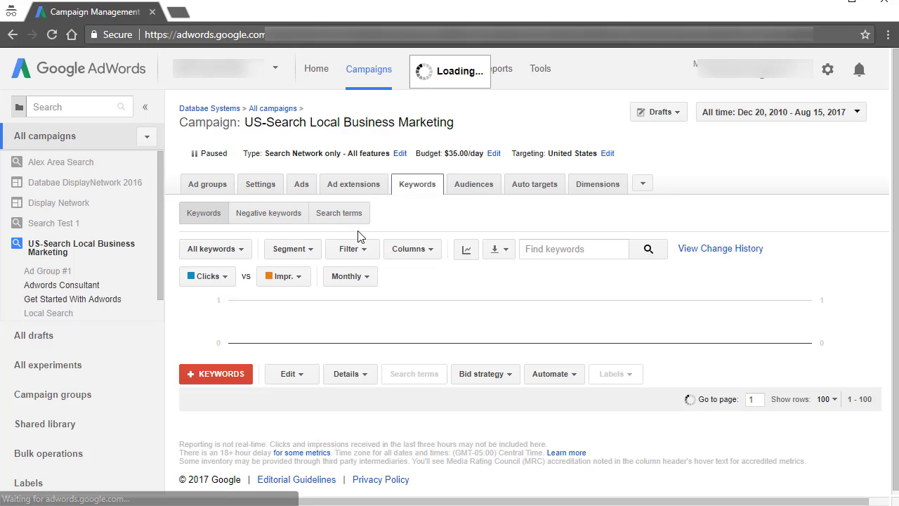
scroll(503, 319, "down", 1)
scroll(502, 319, "down", 5)
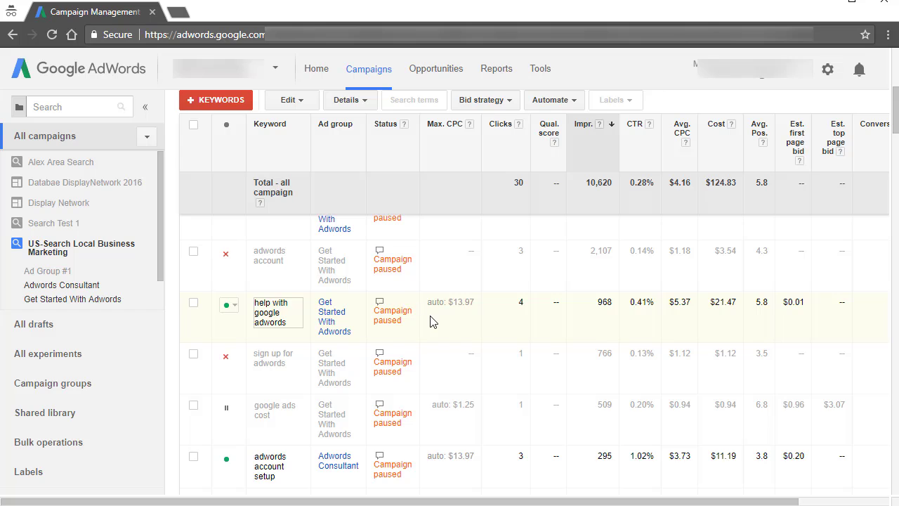
scroll(429, 321, "up", 6)
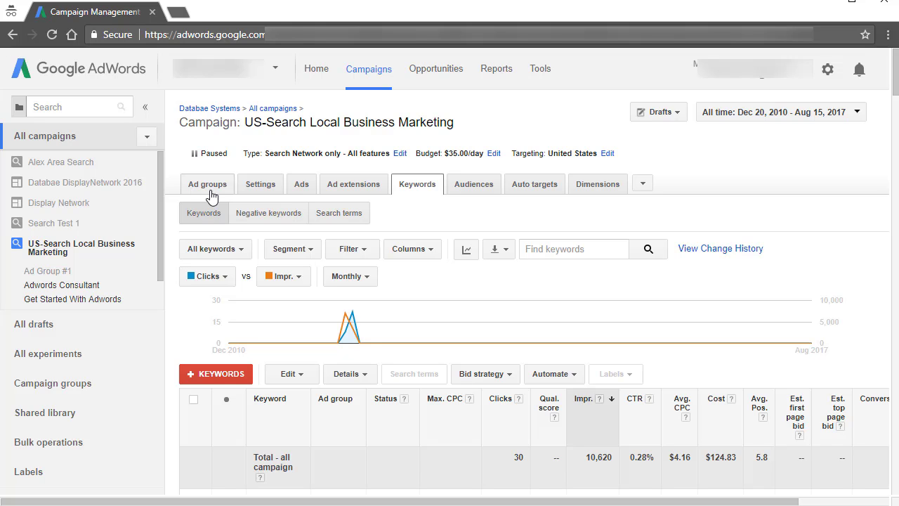
Go back to the campaign's ads and review the ad table down to the campaign totals.
left_click(298, 185)
scroll(561, 295, "down", 2)
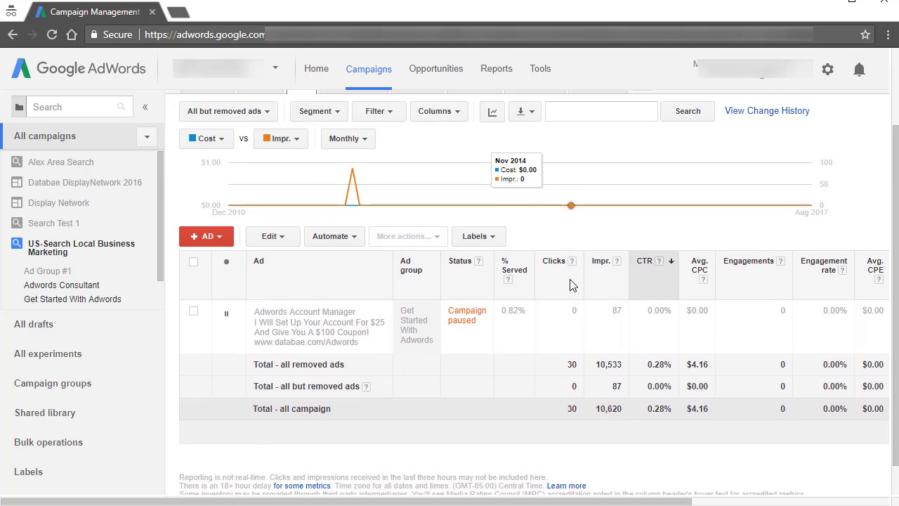
Open the Adwords Account Manager ad for editing, compare its desktop and mobile previews, and close it without saving.
scroll(570, 284, "down", 1)
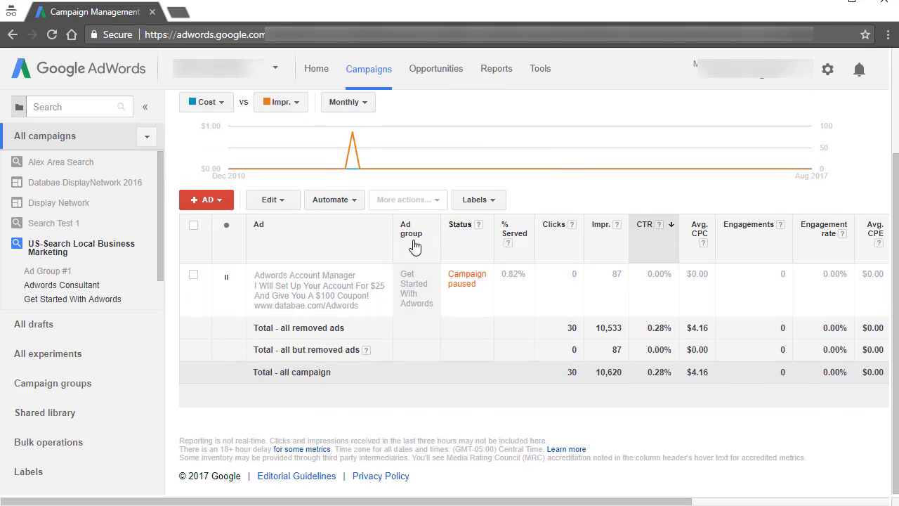
left_click(306, 300)
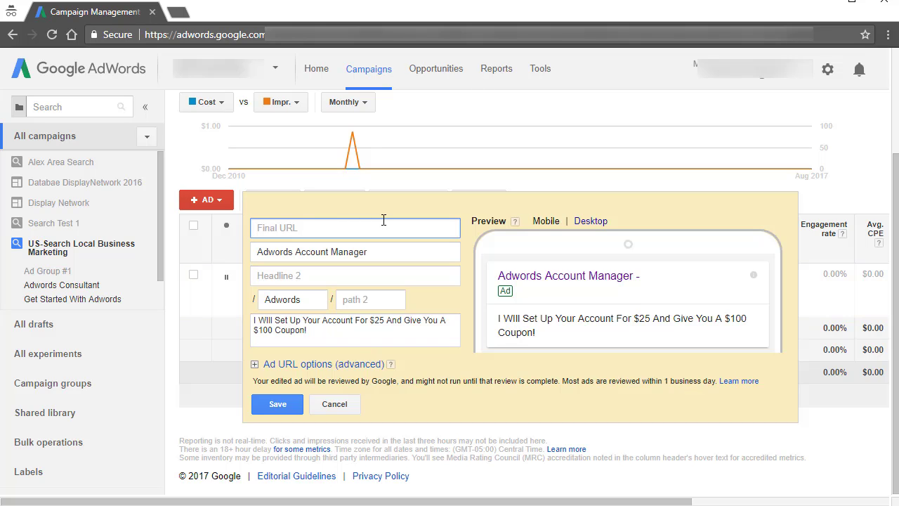
left_click(597, 223)
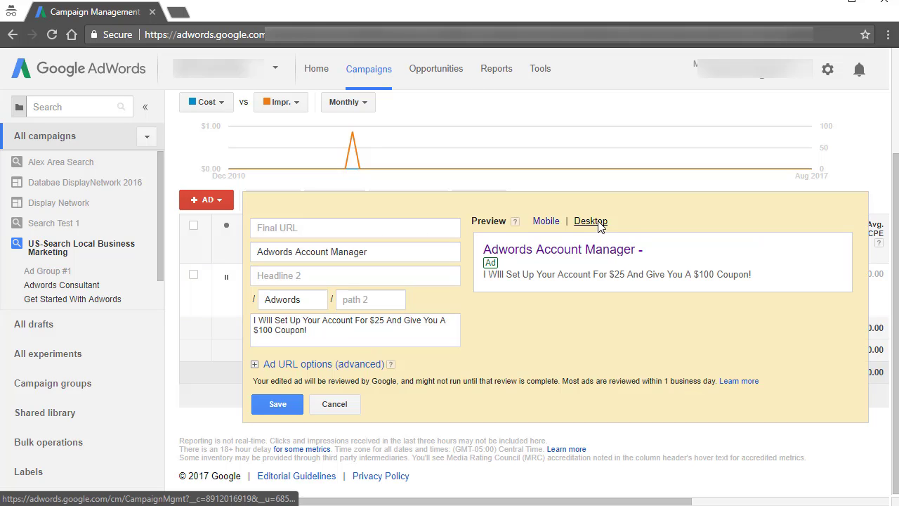
left_click(546, 222)
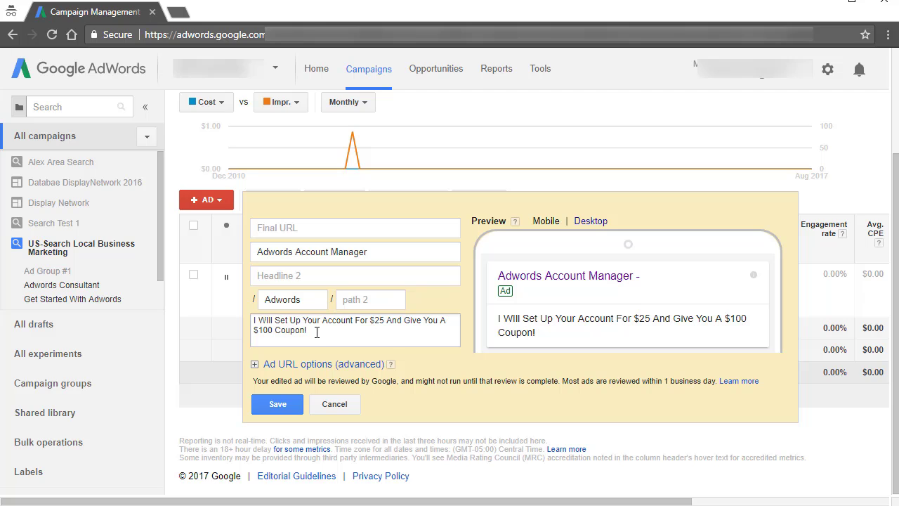
left_click(334, 405)
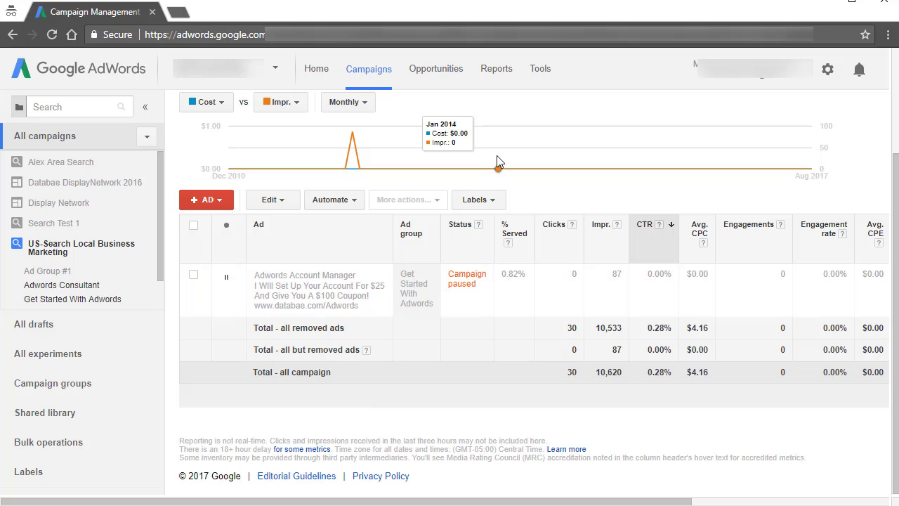
Show the keywords of the US-Search Local Business Marketing campaign and open their search terms report.
scroll(570, 133, "up", 1)
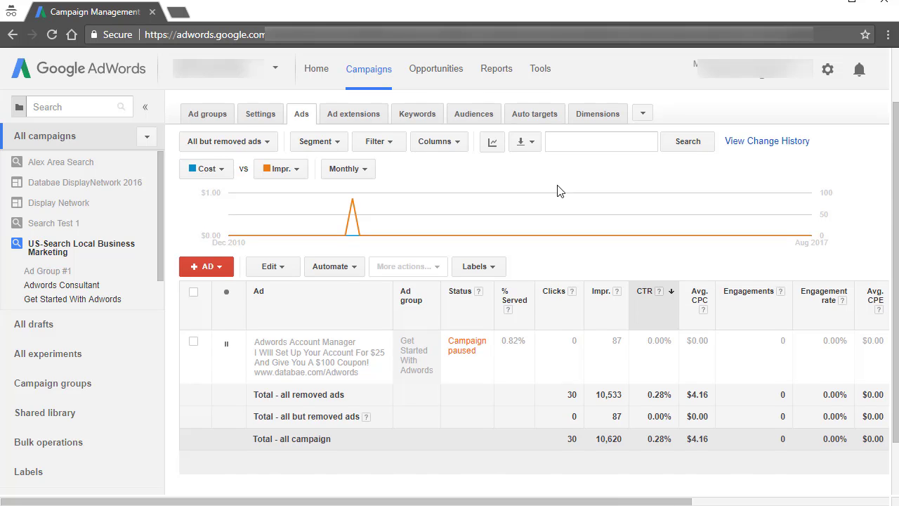
scroll(556, 196, "up", 1)
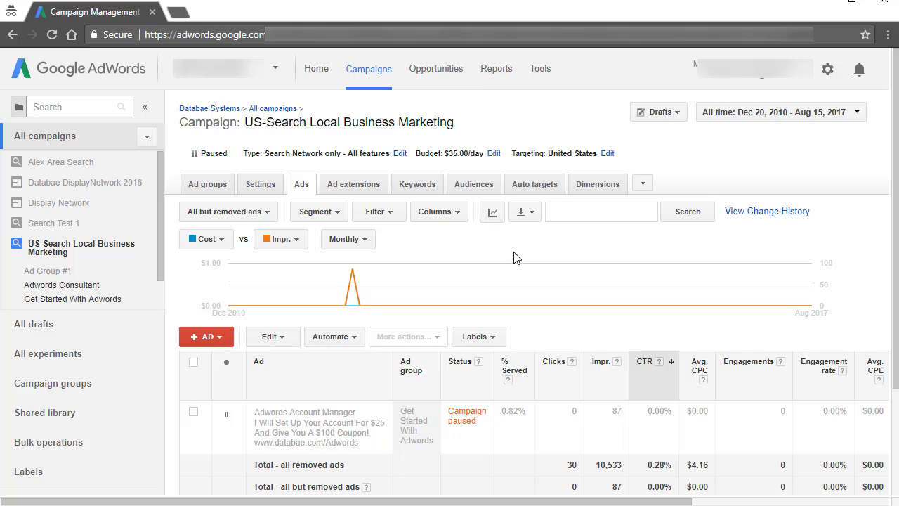
scroll(531, 256, "down", 2)
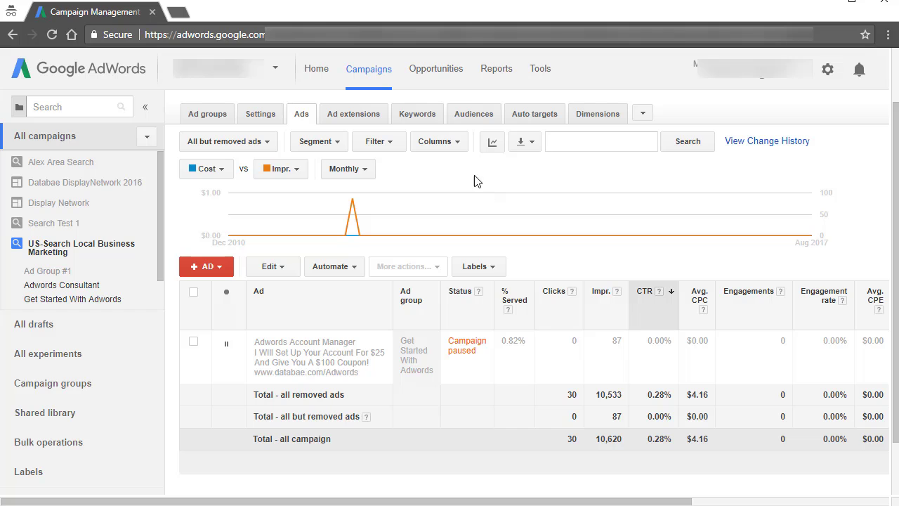
left_click(417, 114)
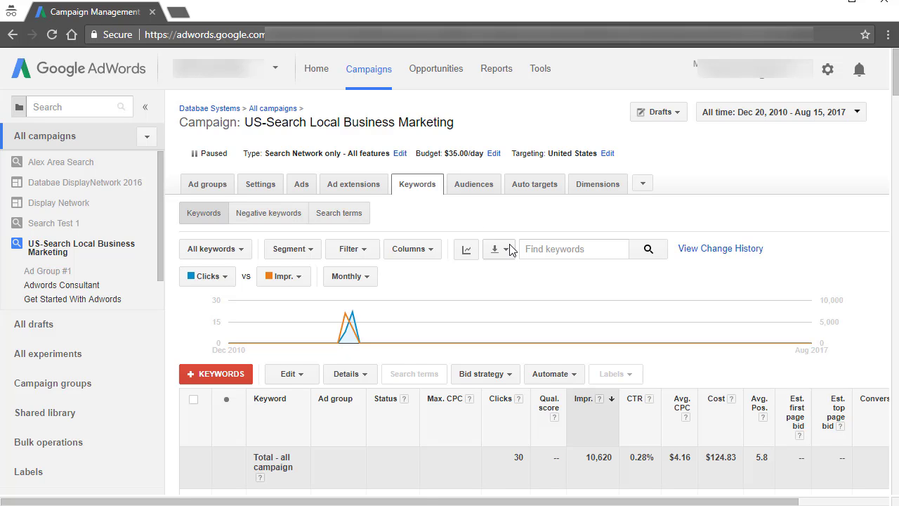
scroll(510, 250, "down", 2)
scroll(512, 243, "up", 2)
left_click(330, 216)
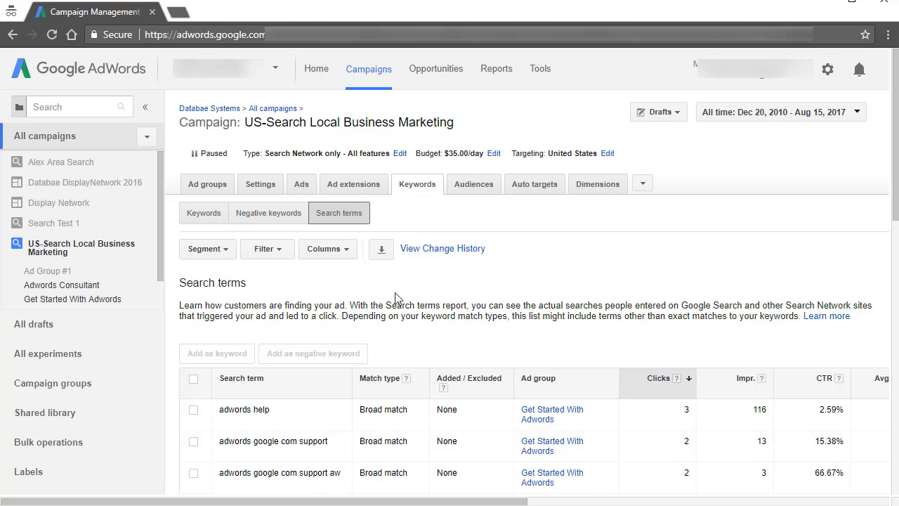
Examine the search terms' match types, added or excluded status, clicks, impressions and CTR.
scroll(396, 298, "down", 2)
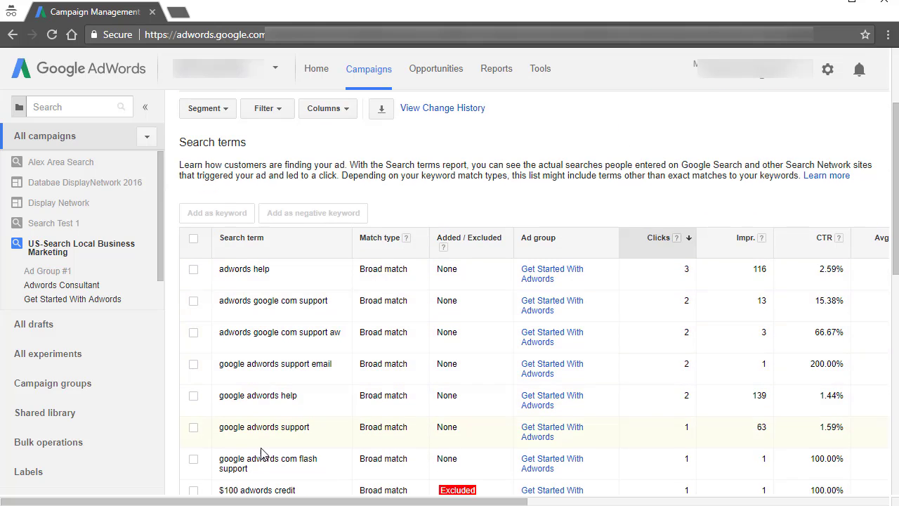
scroll(244, 265, "down", 1)
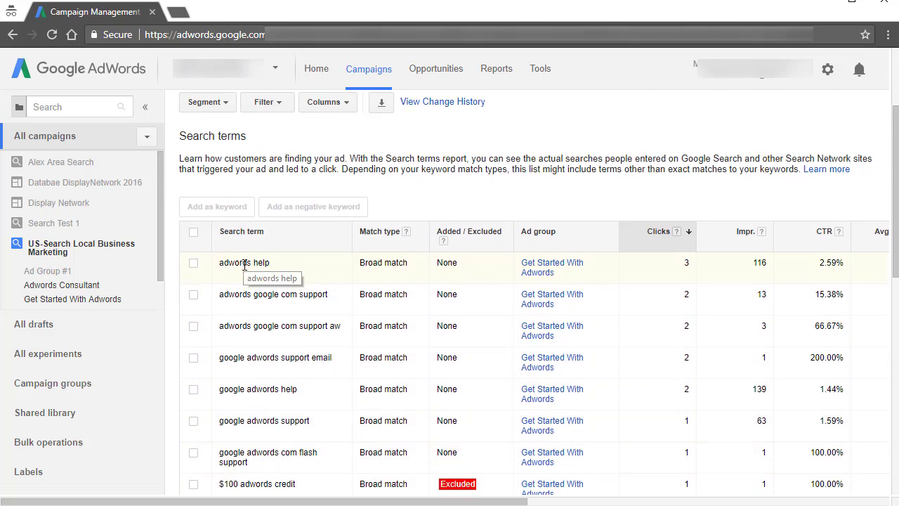
scroll(244, 264, "down", 1)
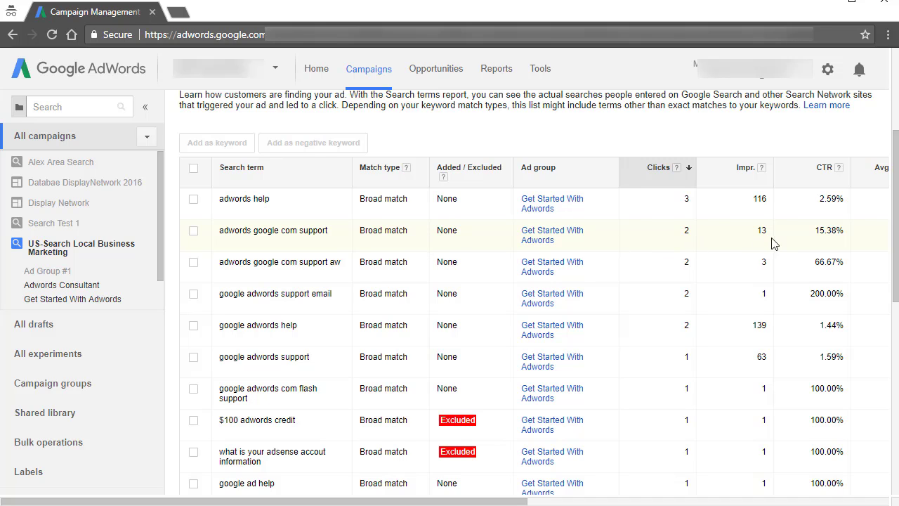
scroll(730, 362, "down", 1)
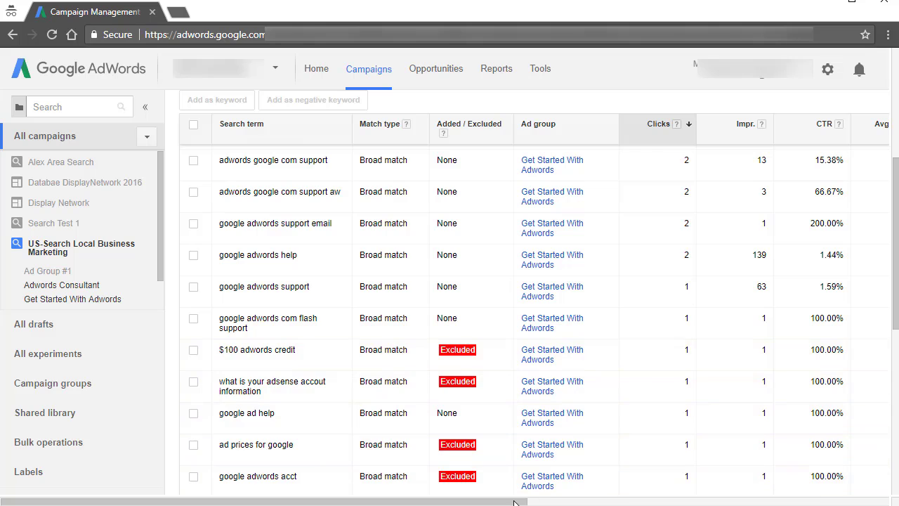
Compare the search terms with their average CPC and cost, including those of the excluded terms.
left_click_drag(514, 502, 560, 503)
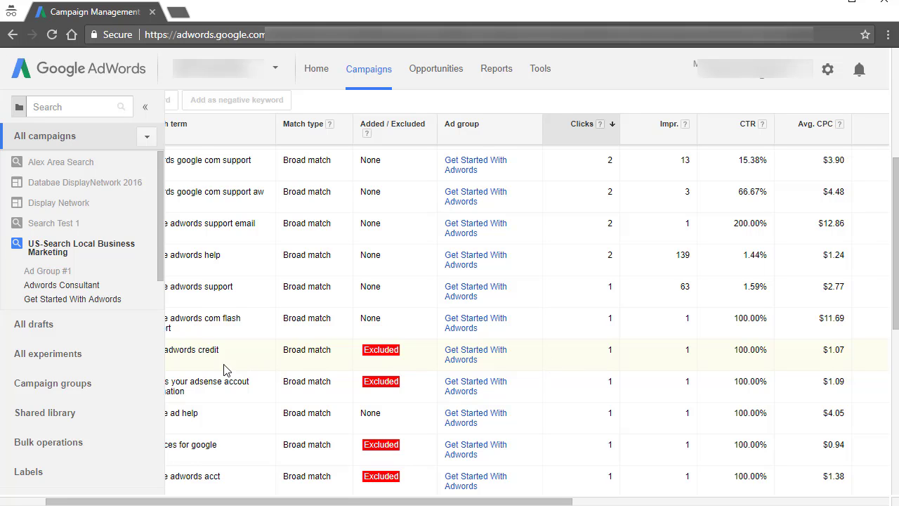
mouse_move(343, 501)
left_mouse_down()
mouse_move(313, 501)
mouse_move(351, 501)
left_mouse_up()
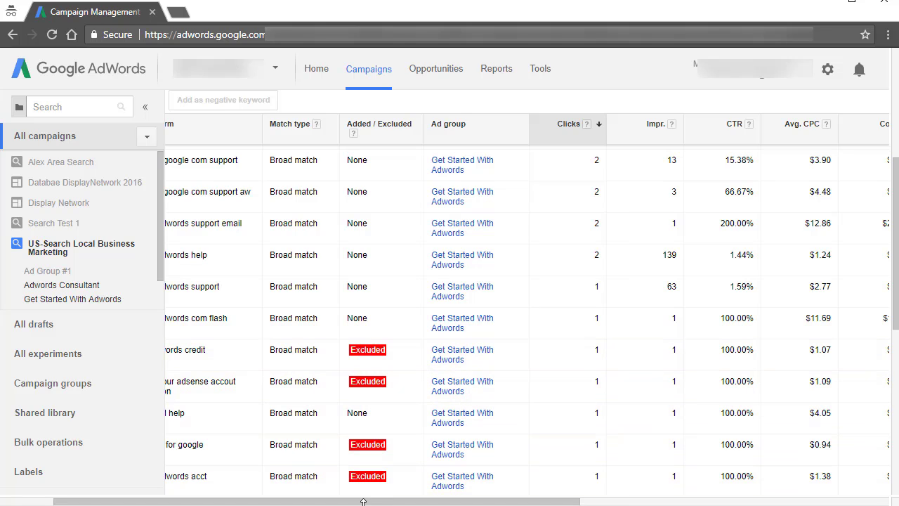
left_click_drag(363, 502, 292, 498)
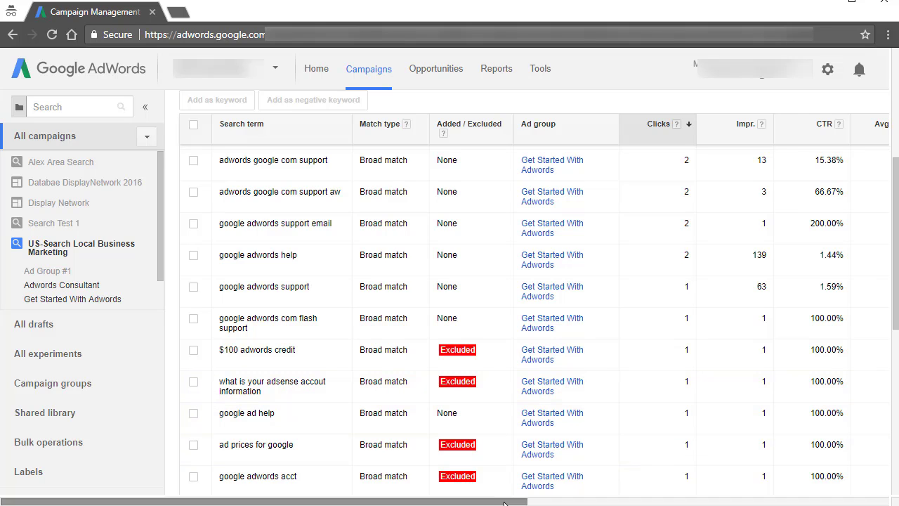
left_click_drag(504, 502, 576, 503)
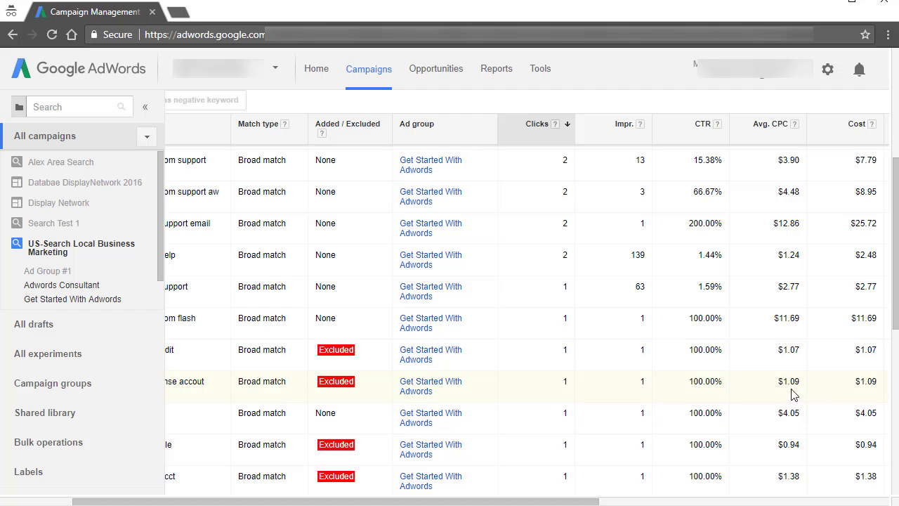
left_click_drag(368, 501, 282, 503)
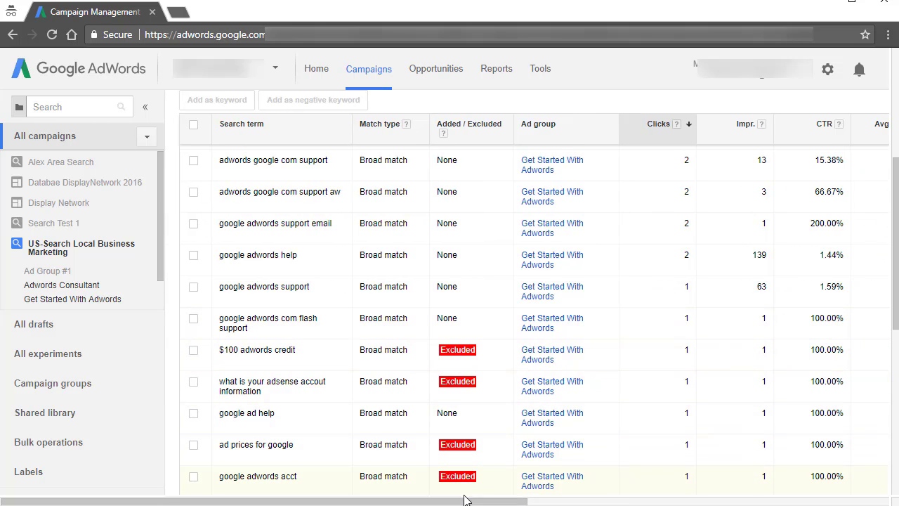
left_click_drag(467, 500, 567, 502)
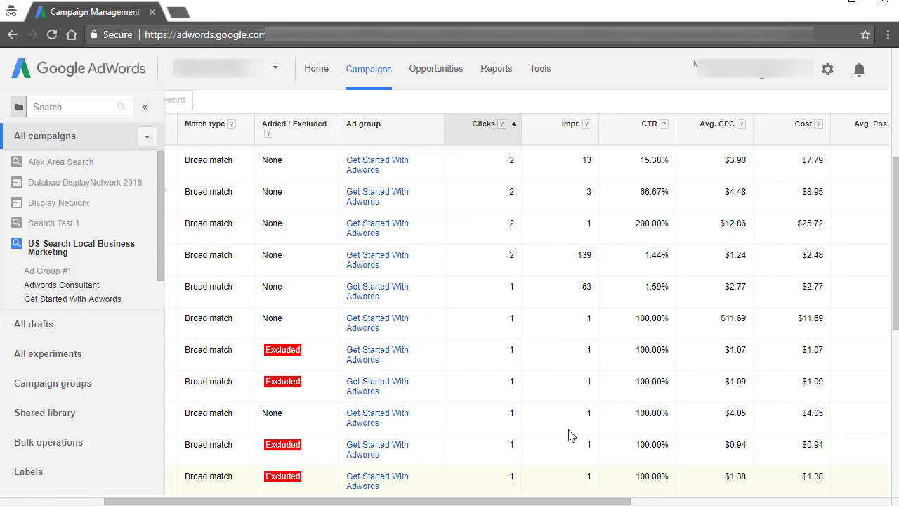
Review the search terms further down the report, and return to the campaign's keyword list.
scroll(568, 365, "down", 3)
scroll(568, 365, "up", 1)
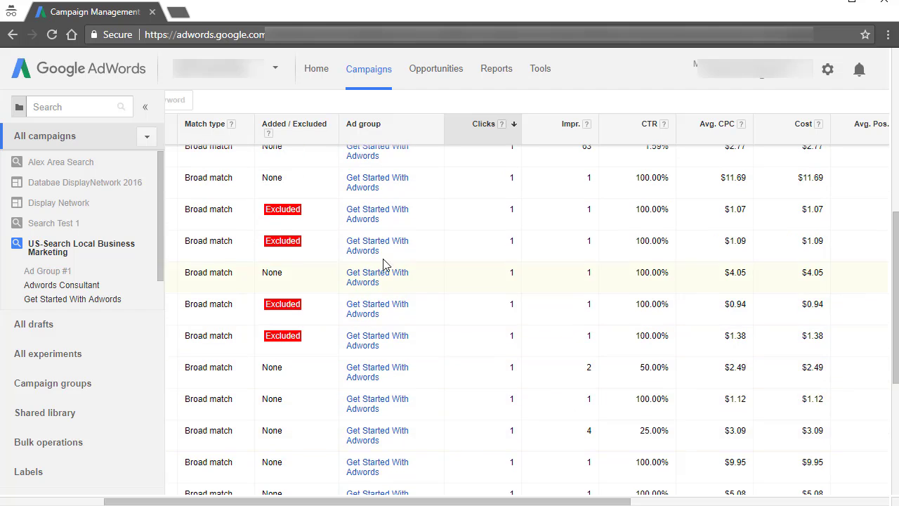
left_click_drag(386, 503, 282, 503)
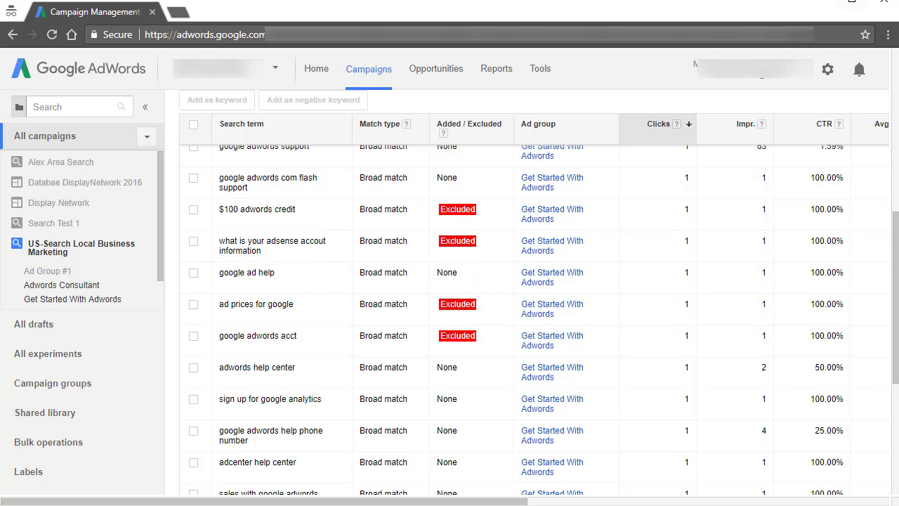
scroll(592, 255, "up", 10)
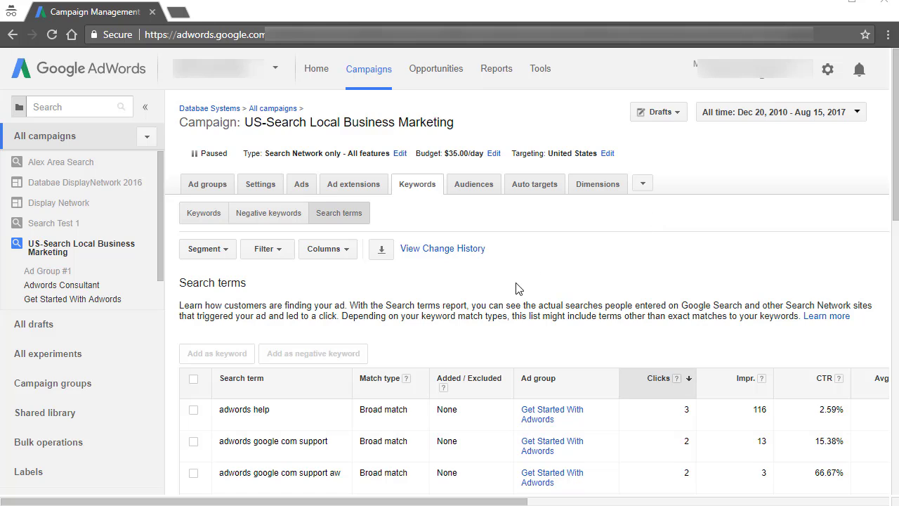
left_click(339, 213)
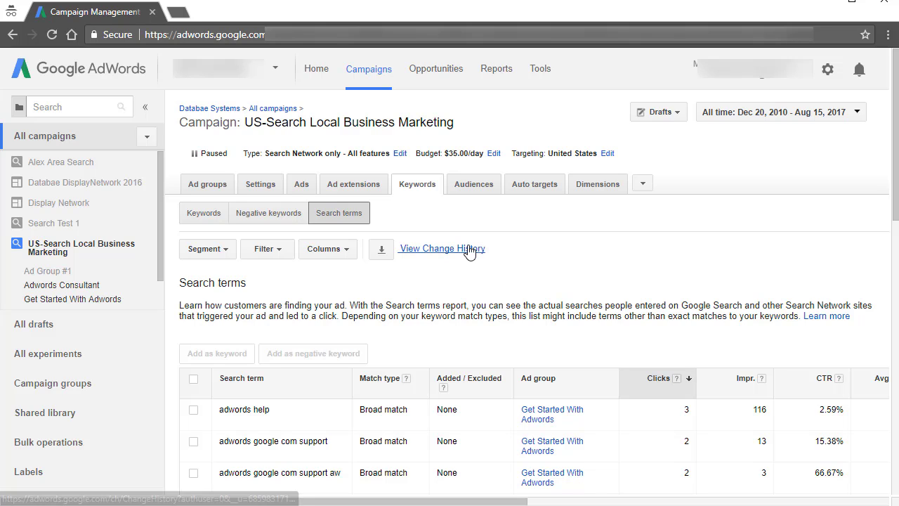
left_click(205, 218)
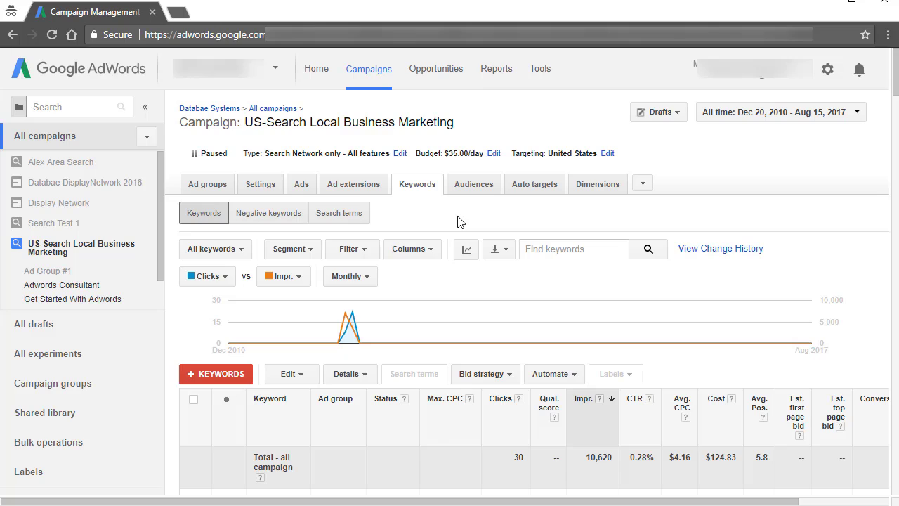